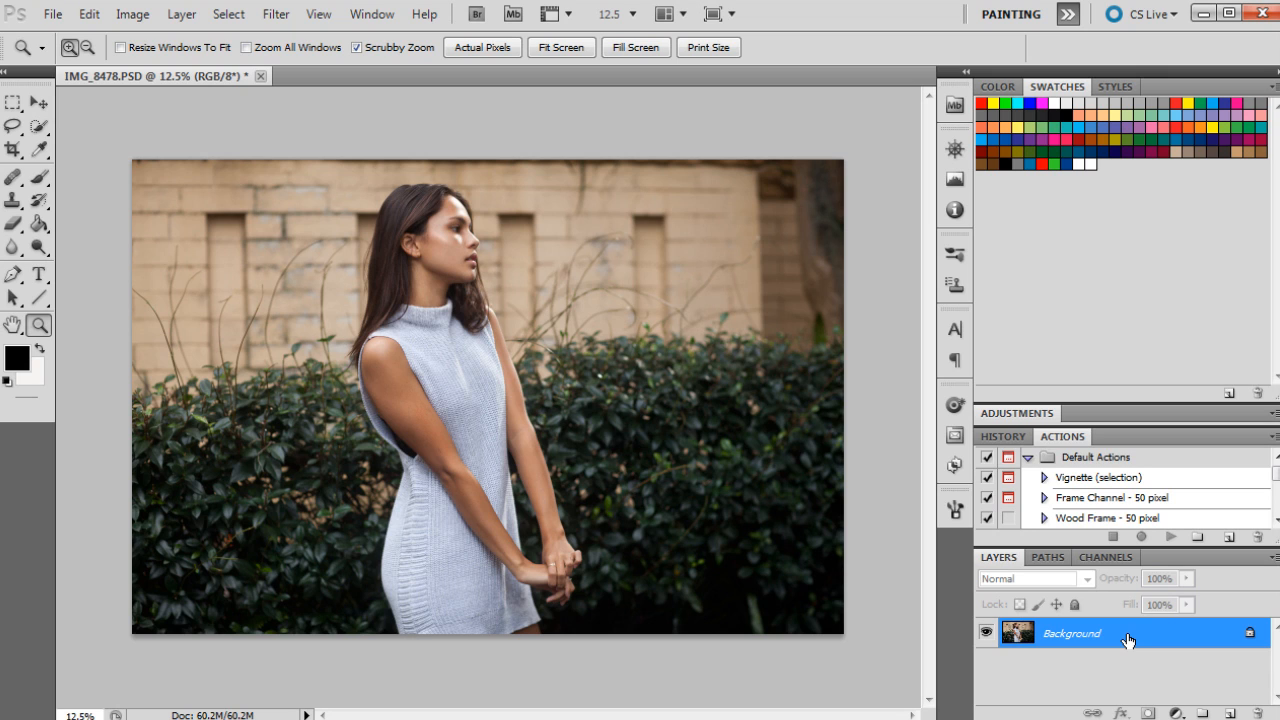
Step: Add a Selective Color adjustment layer and set the Yellows' Yellow value to -40%
{"action": "left_click", "coordinate": [1177, 713]}
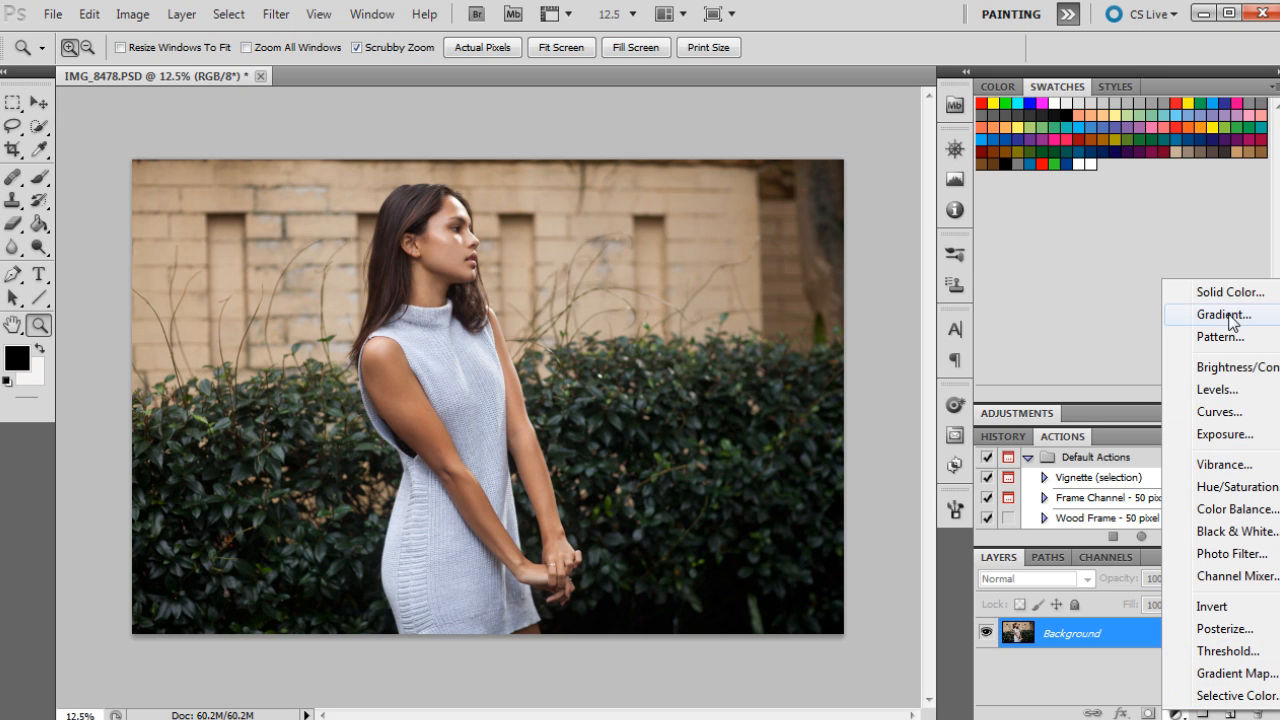
{"action": "left_click", "coordinate": [1232, 695]}
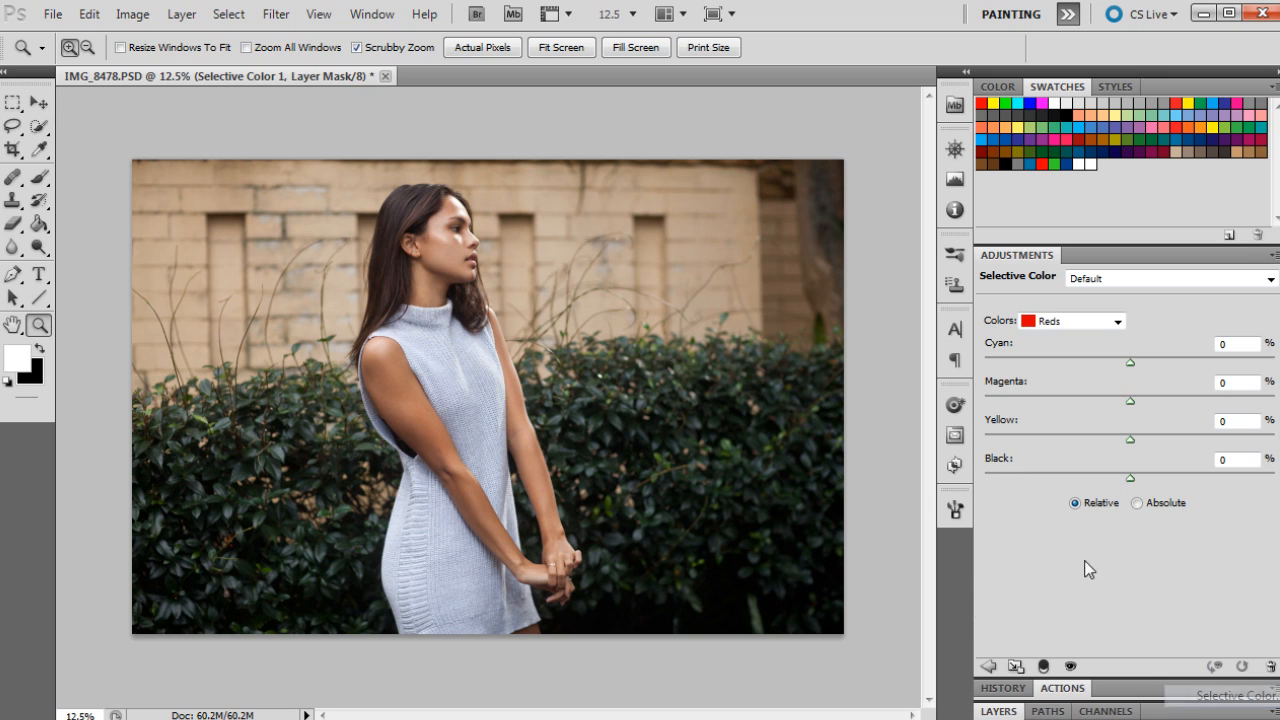
{"action": "left_click", "coordinate": [1066, 319]}
{"action": "left_click", "coordinate": [1062, 337]}
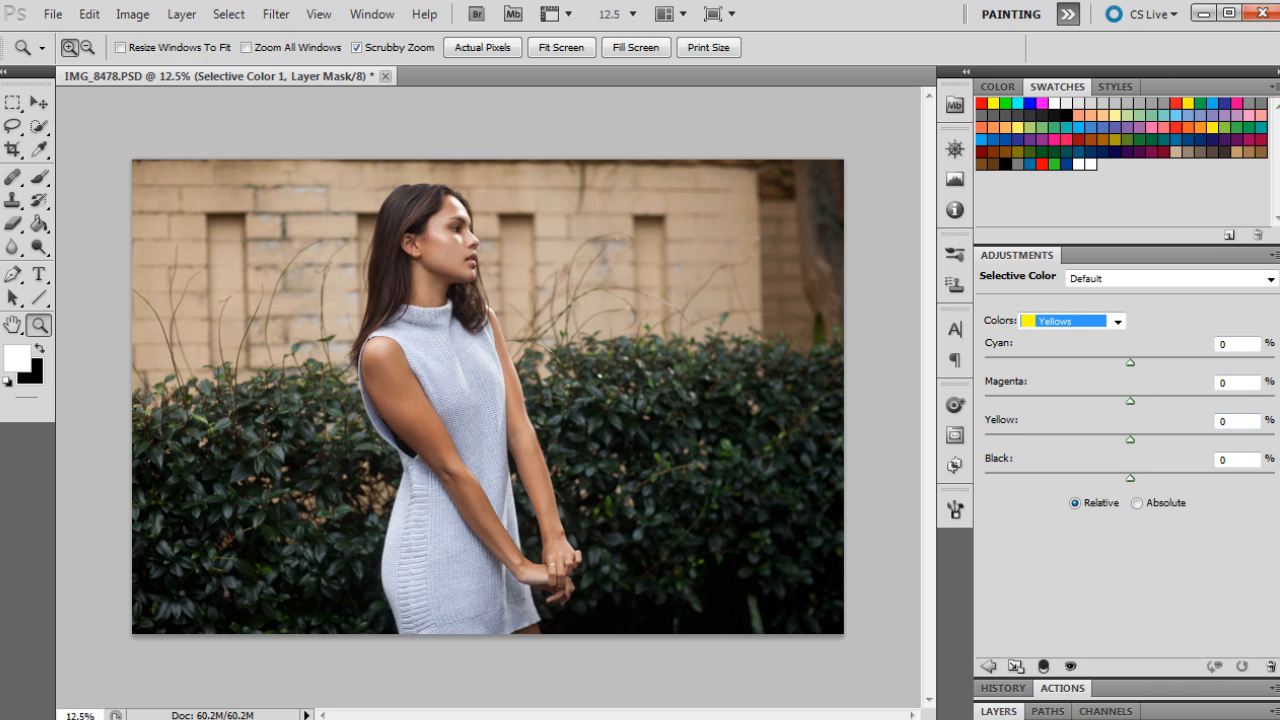
{"action": "left_click", "coordinate": [1240, 421]}
{"action": "double_click", "coordinate": [1224, 421]}
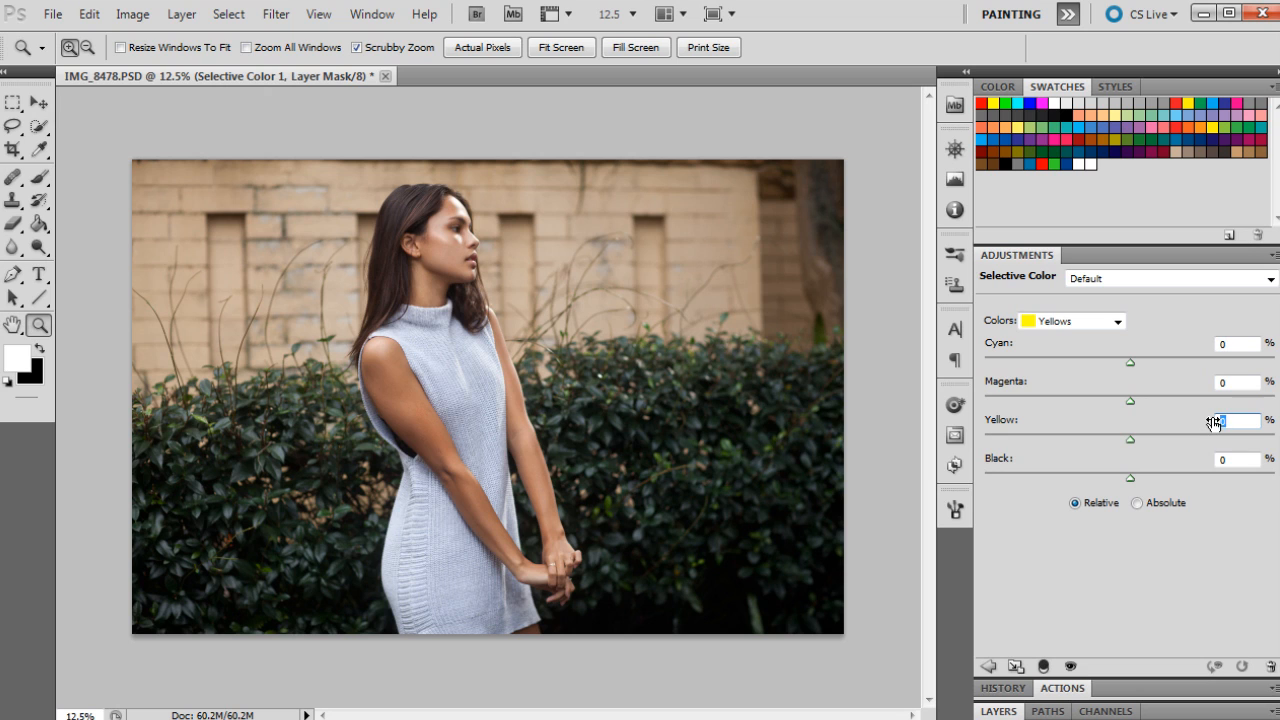
{"action": "type", "text": "-40"}
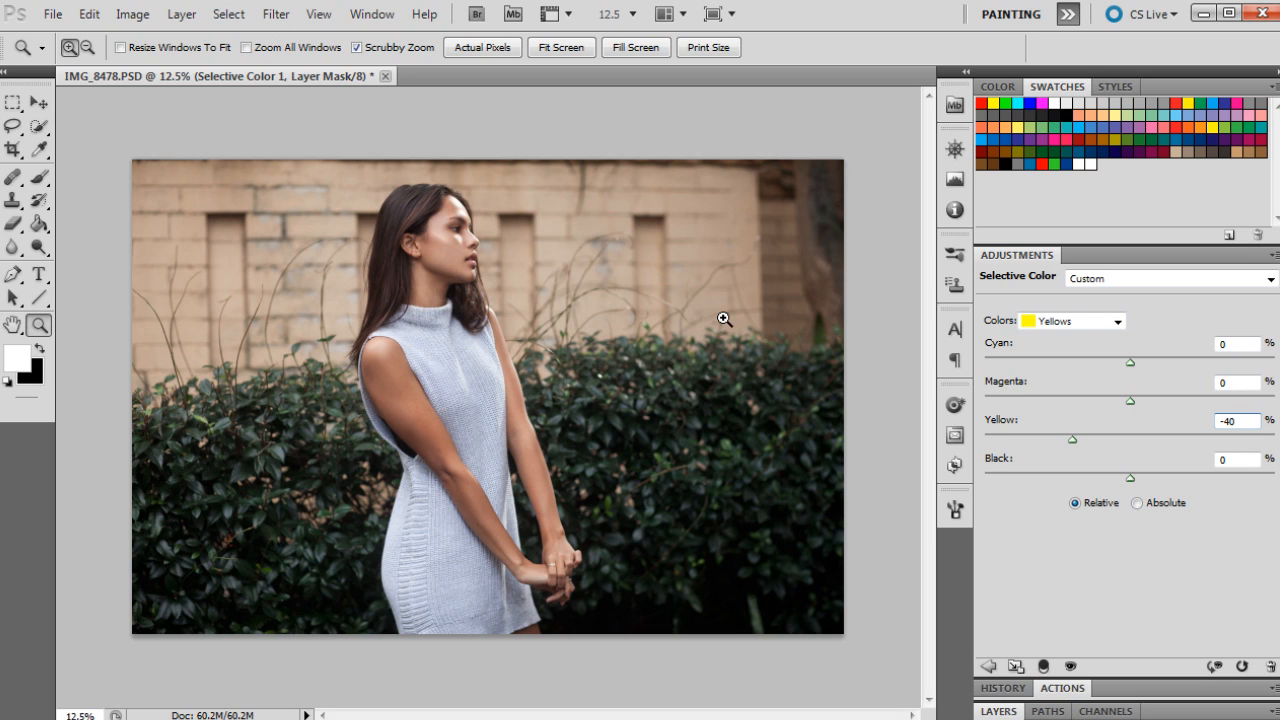
Step: For Greens, set Cyan to -100%, Magenta to 100% and Yellow to -100%
{"action": "left_click", "coordinate": [1075, 321]}
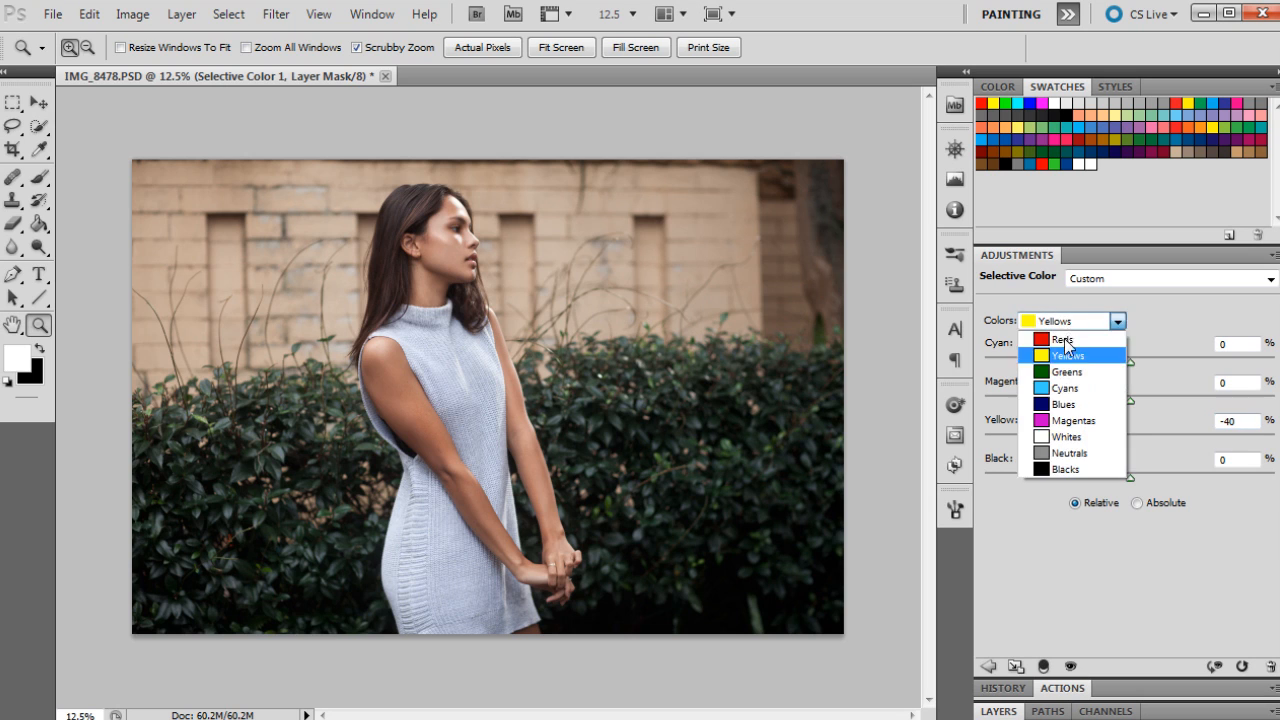
{"action": "left_click", "coordinate": [1105, 362]}
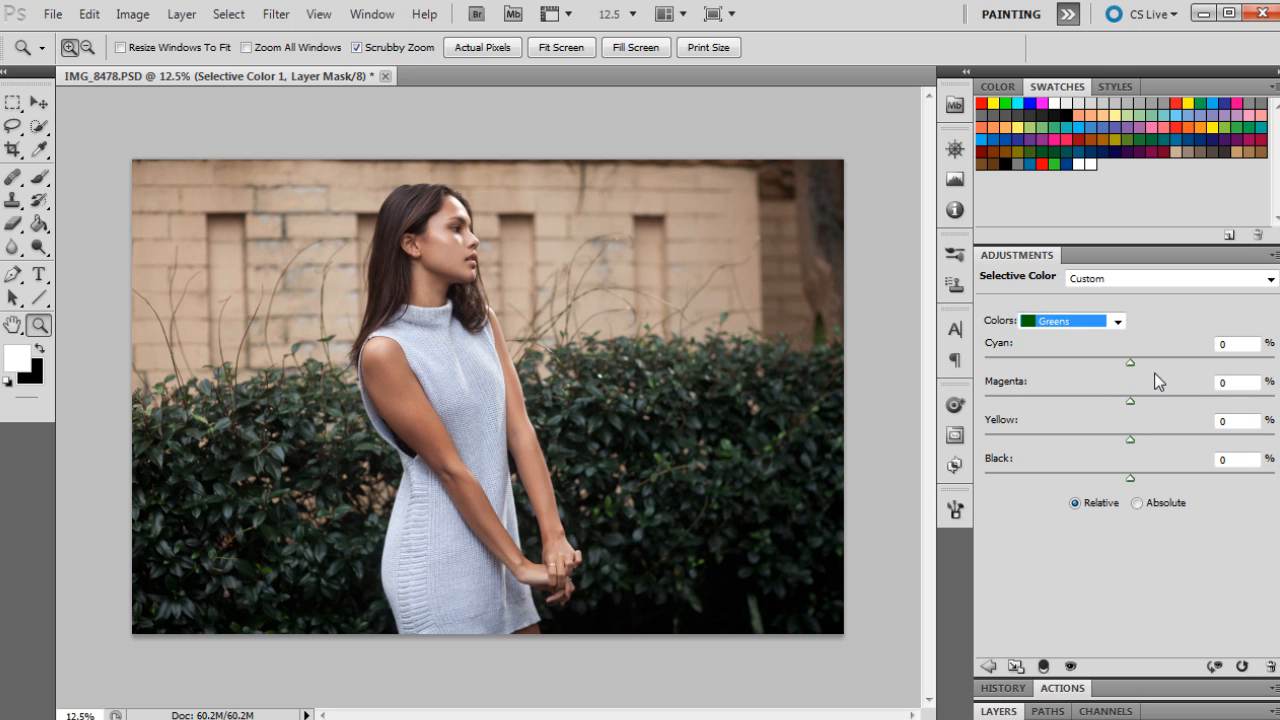
{"action": "left_click", "coordinate": [1232, 344]}
{"action": "type", "text": "-"}
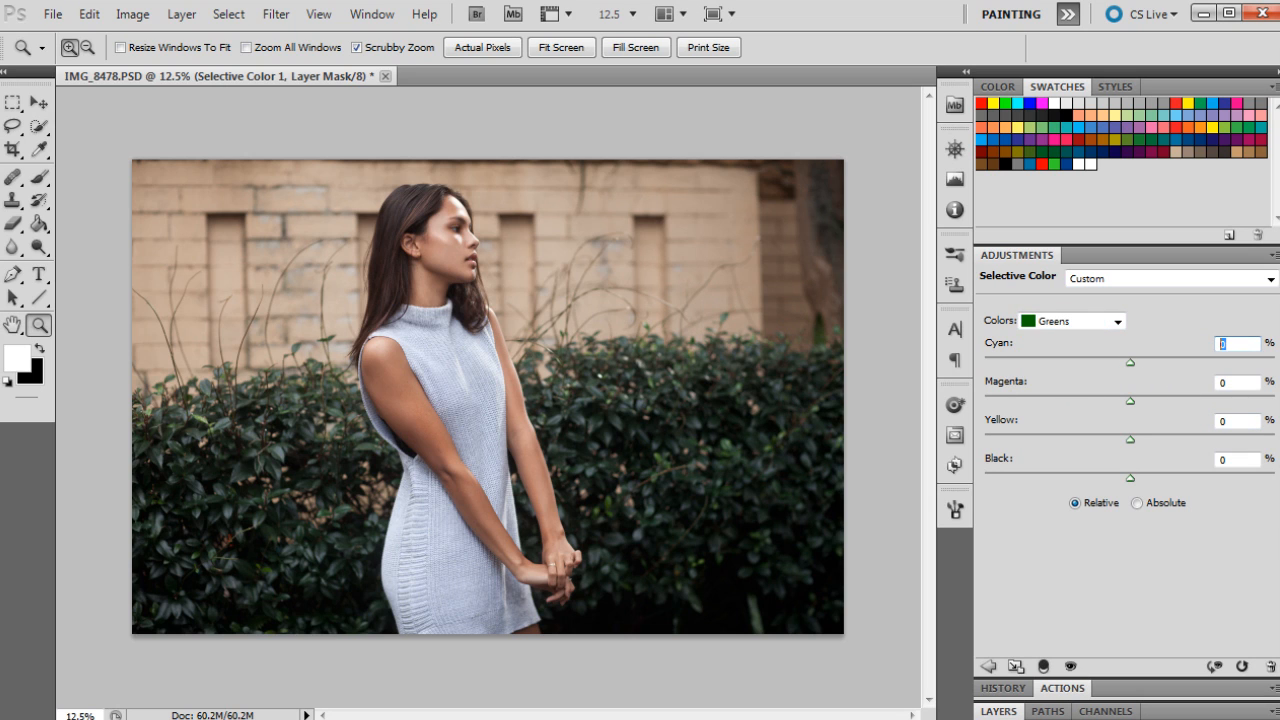
{"action": "type", "text": "100"}
{"action": "left_click", "coordinate": [1236, 382]}
{"action": "type", "text": "100"}
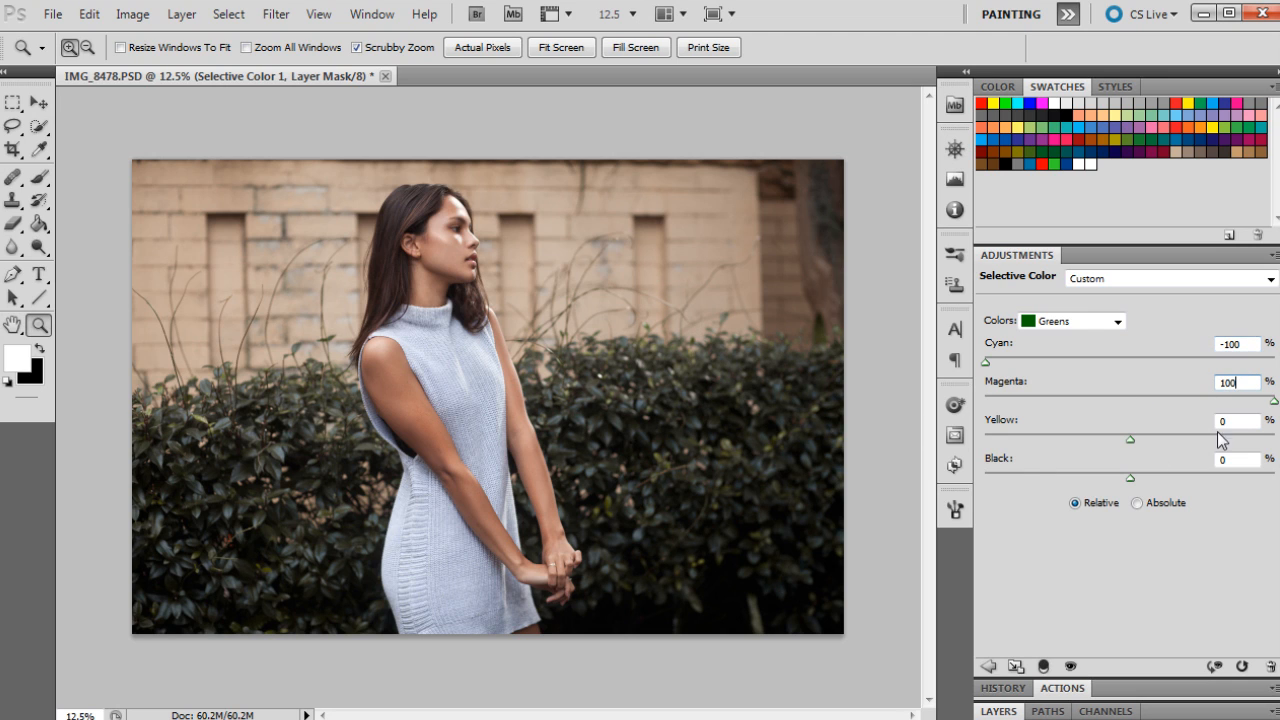
{"action": "key", "text": "Tab"}
{"action": "key", "text": "Tab"}
{"action": "type", "text": "-100"}
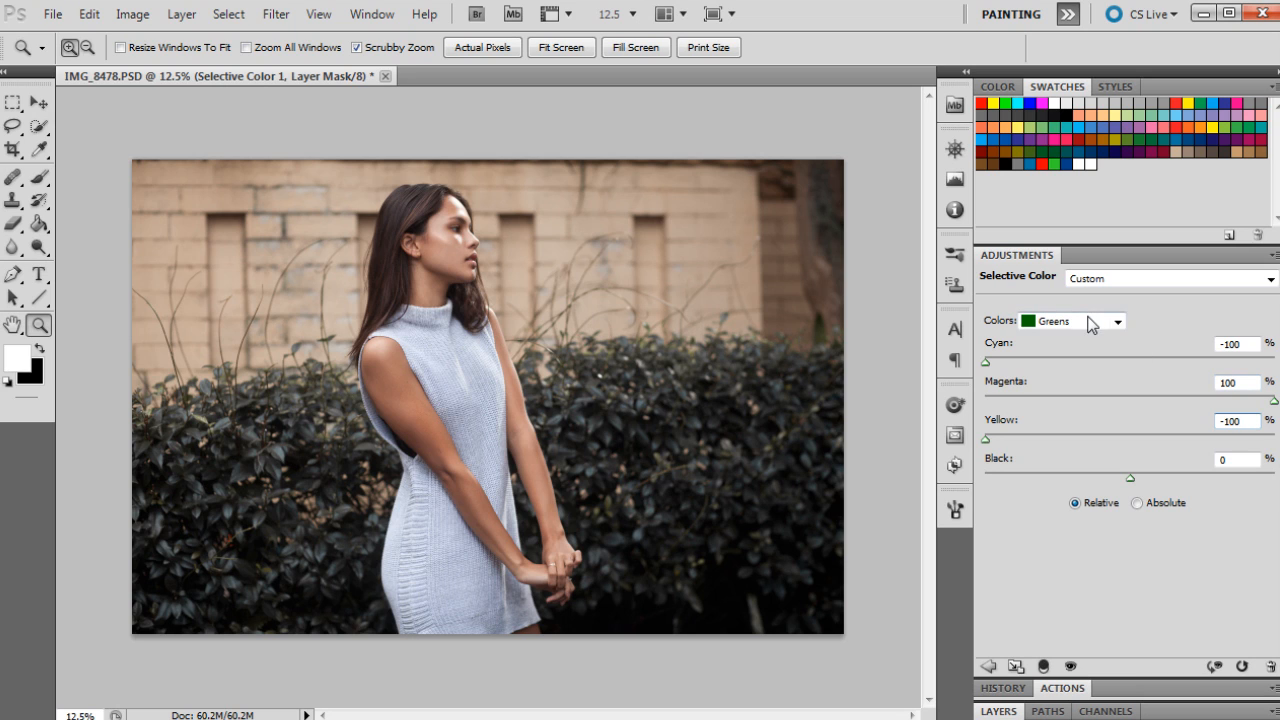
Step: For Neutrals, set Magenta to 6%
{"action": "left_click", "coordinate": [1090, 321]}
{"action": "left_click", "coordinate": [1078, 451]}
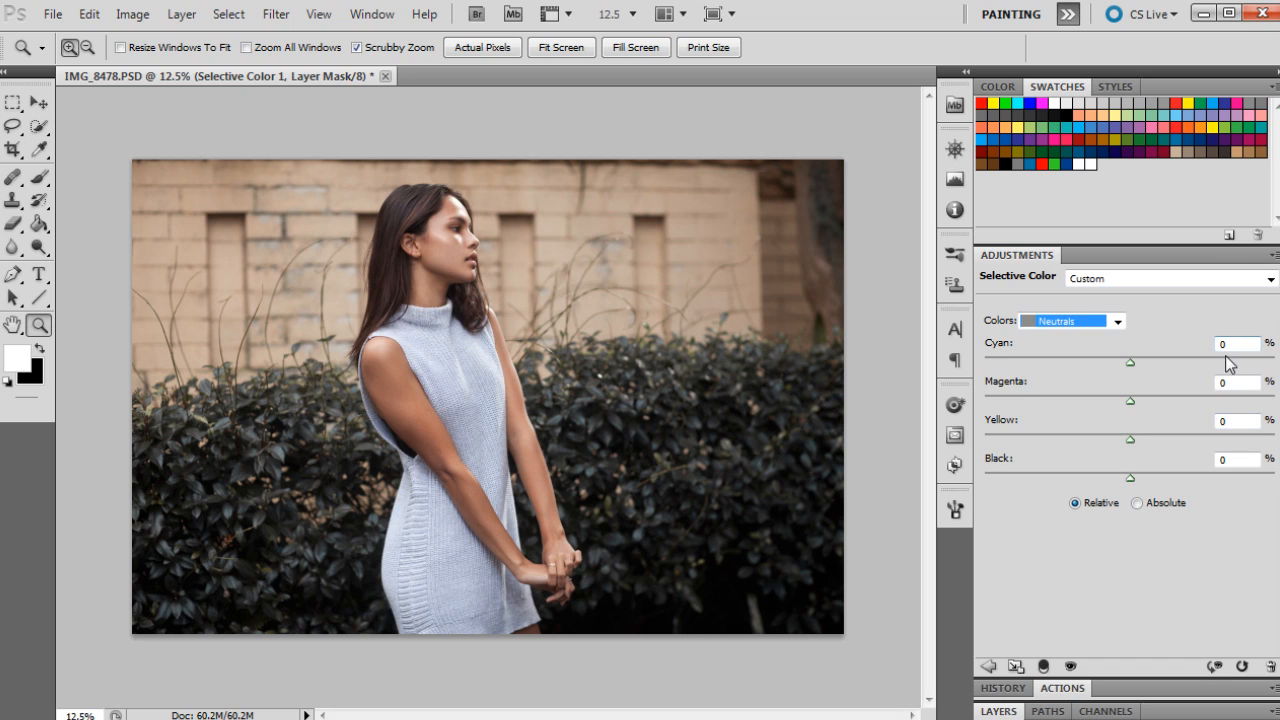
{"action": "left_click", "coordinate": [1228, 382]}
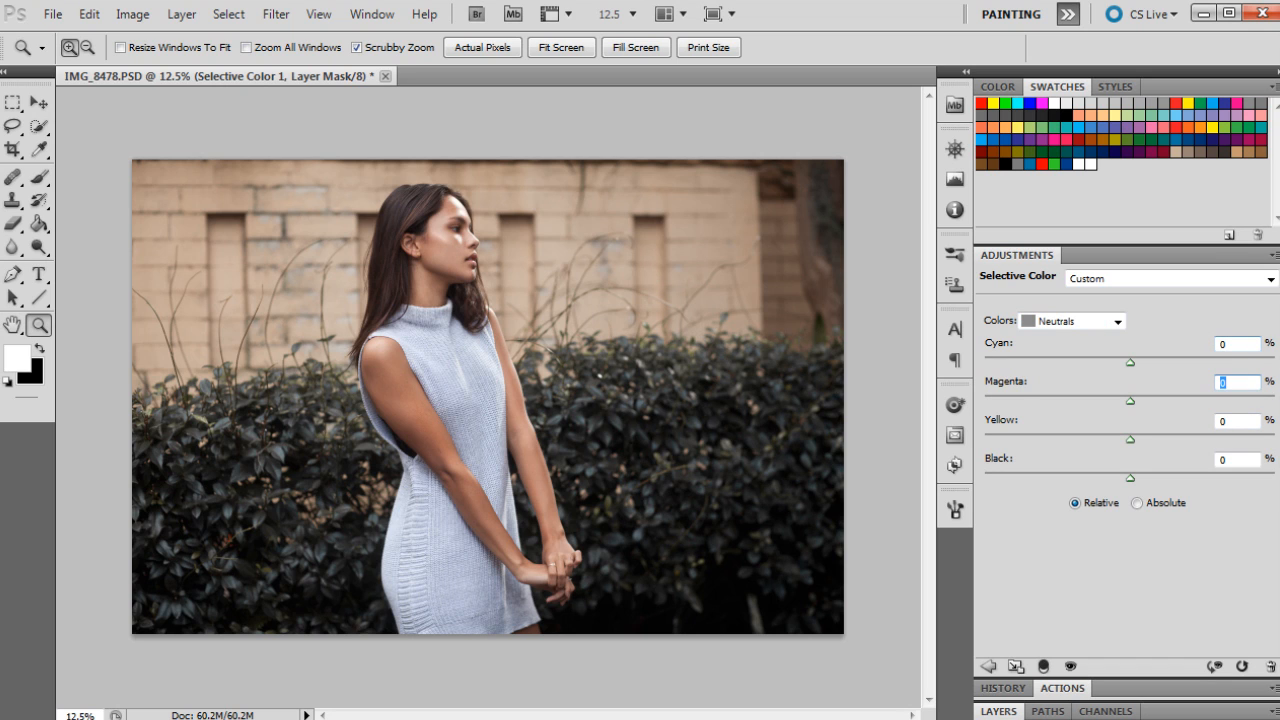
{"action": "type", "text": "6"}
{"action": "left_click", "coordinate": [999, 711]}
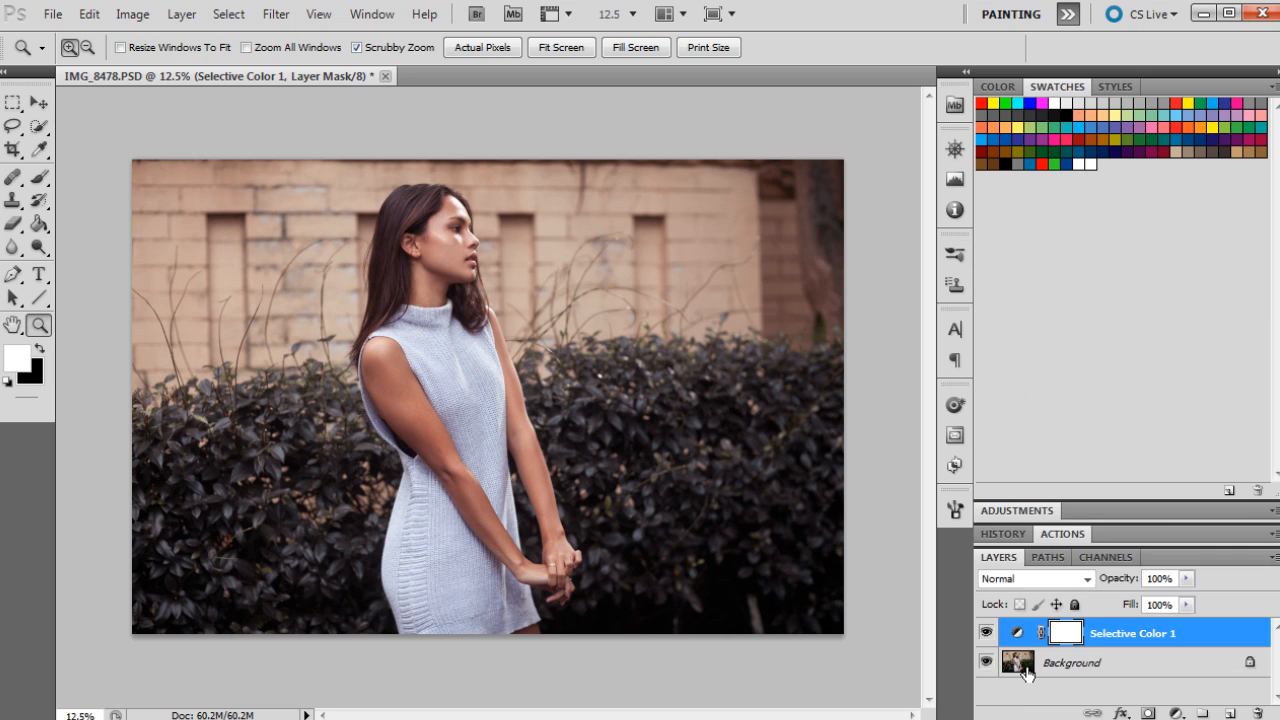
Step: Add a Solid Color fill layer with the colour #2f241e
{"action": "left_click", "coordinate": [1176, 713]}
{"action": "left_click", "coordinate": [1215, 291]}
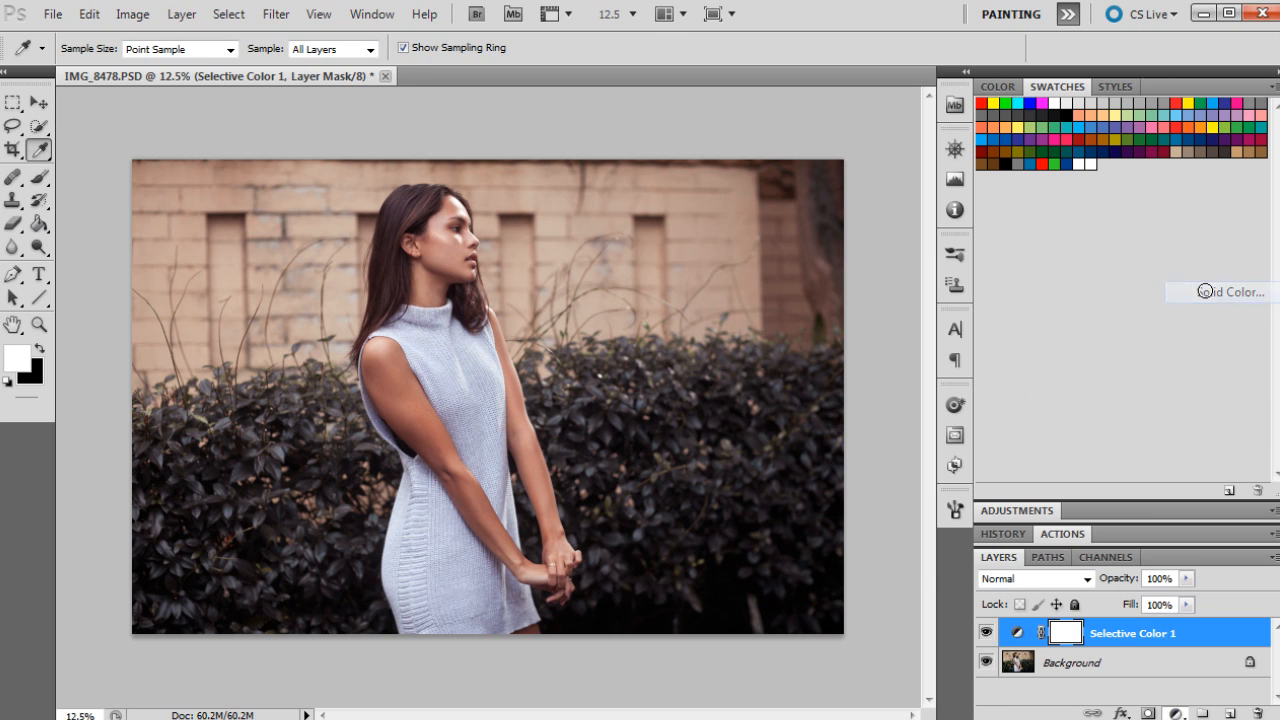
{"action": "double_click", "coordinate": [1187, 555]}
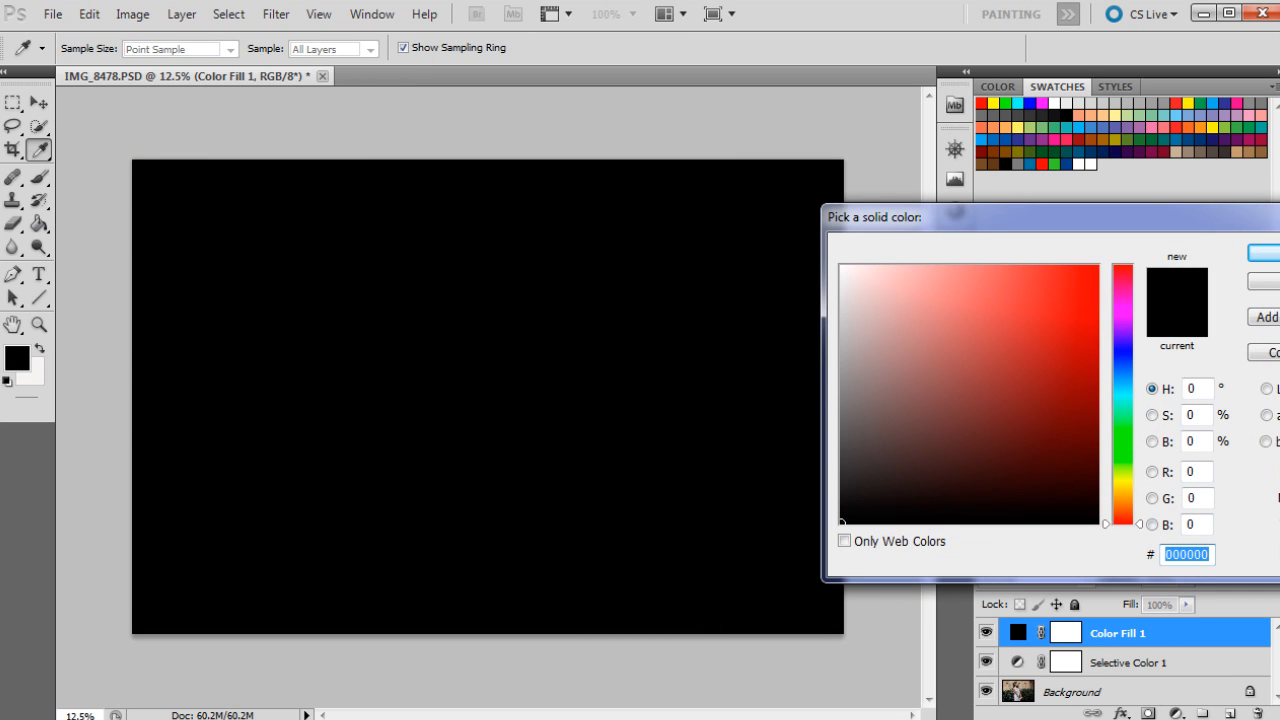
{"action": "left_click_drag", "start_coordinate": [1173, 233], "coordinate": [920, 222]}
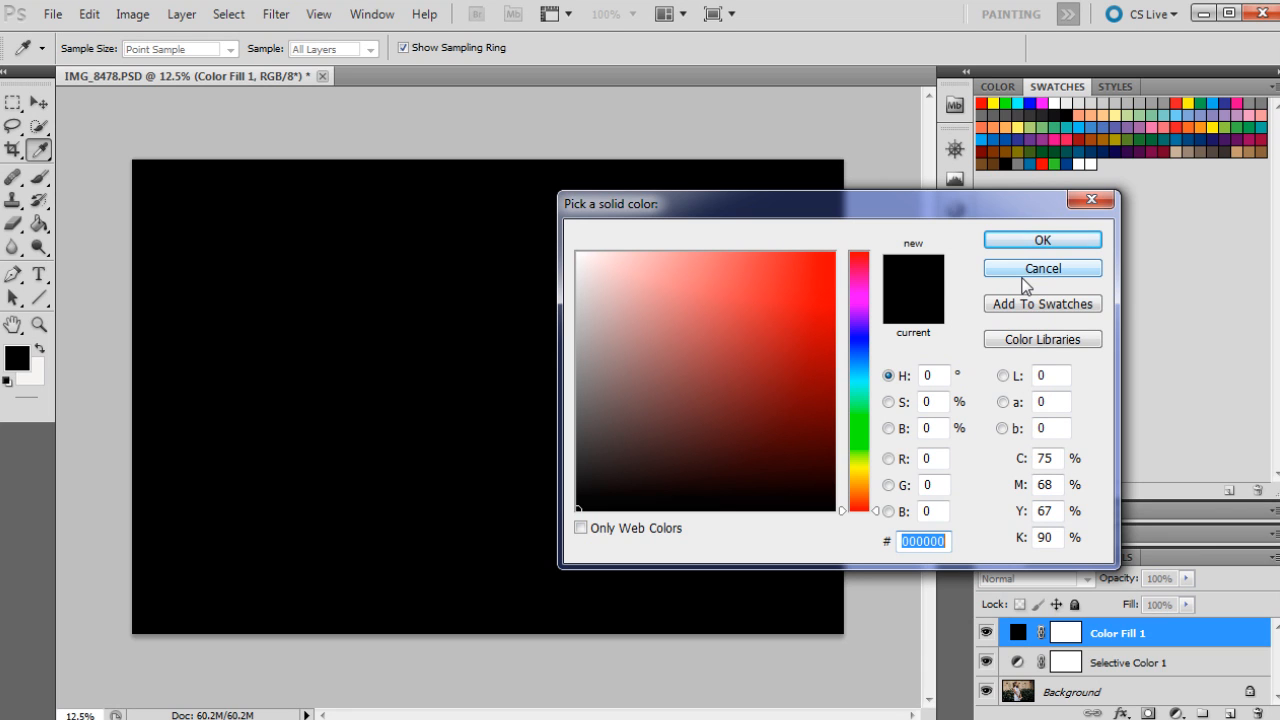
{"action": "type", "text": "2f"}
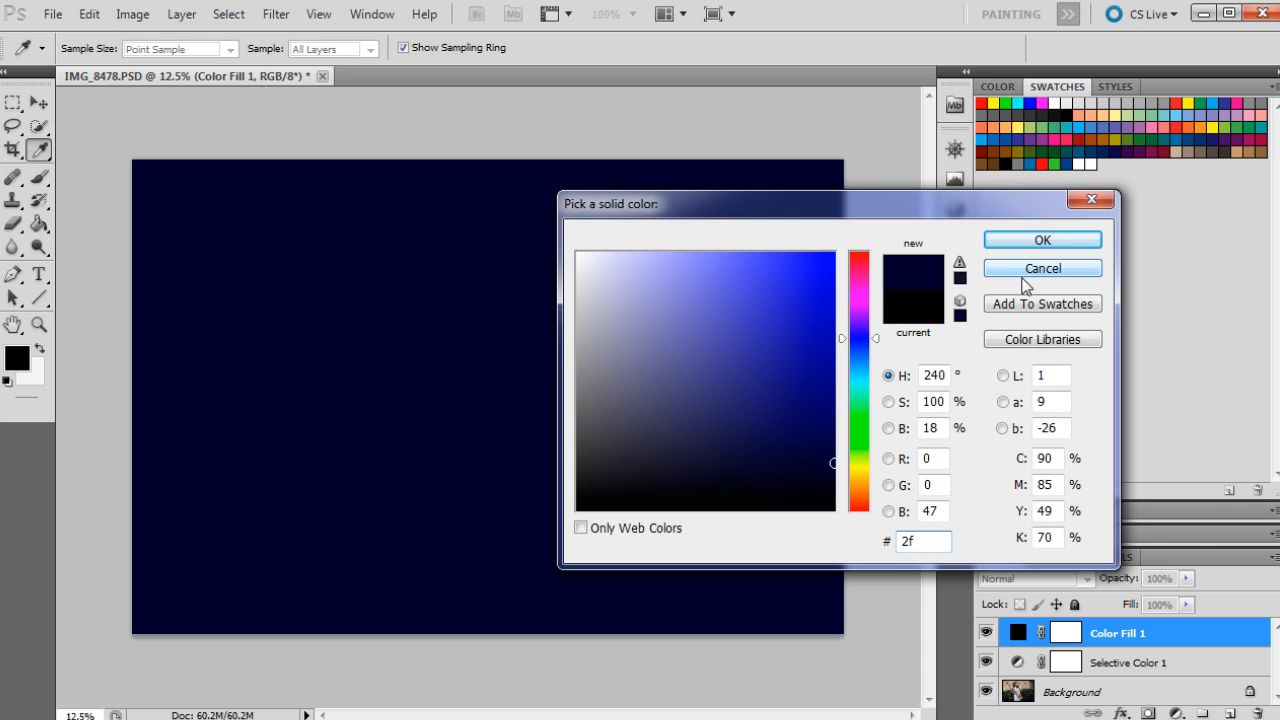
{"action": "type", "text": "24"}
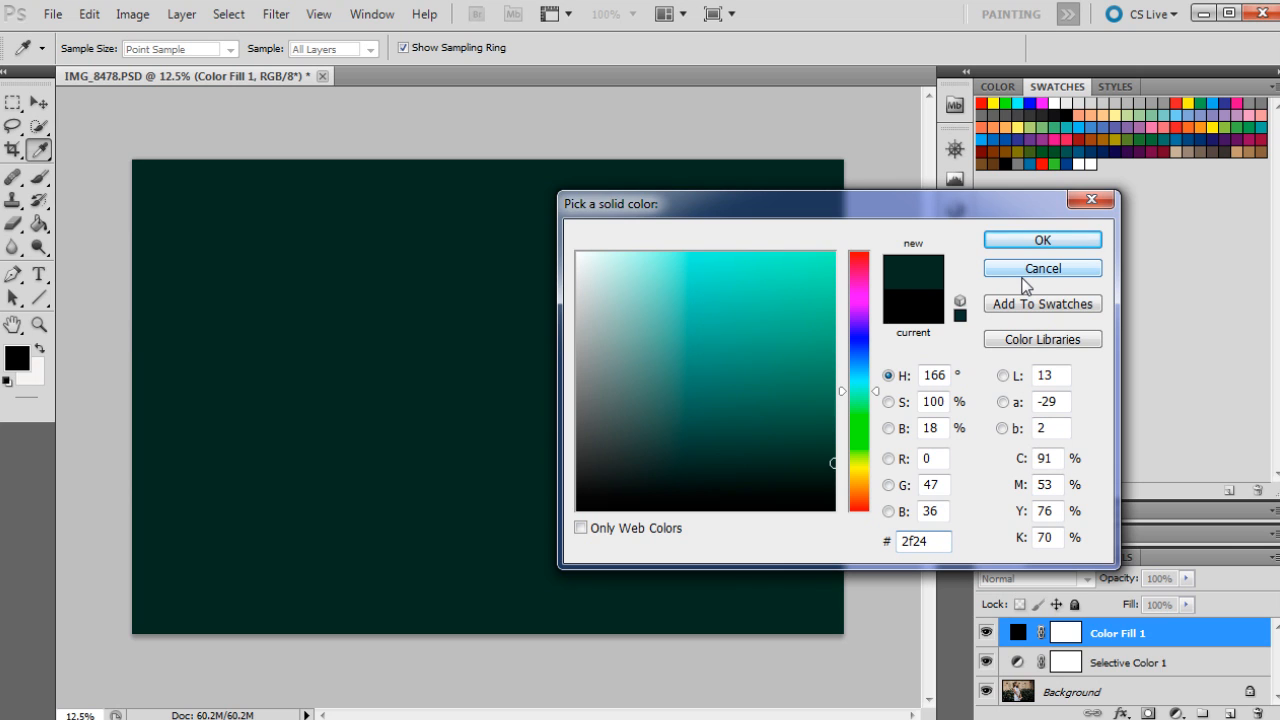
{"action": "type", "text": "1e"}
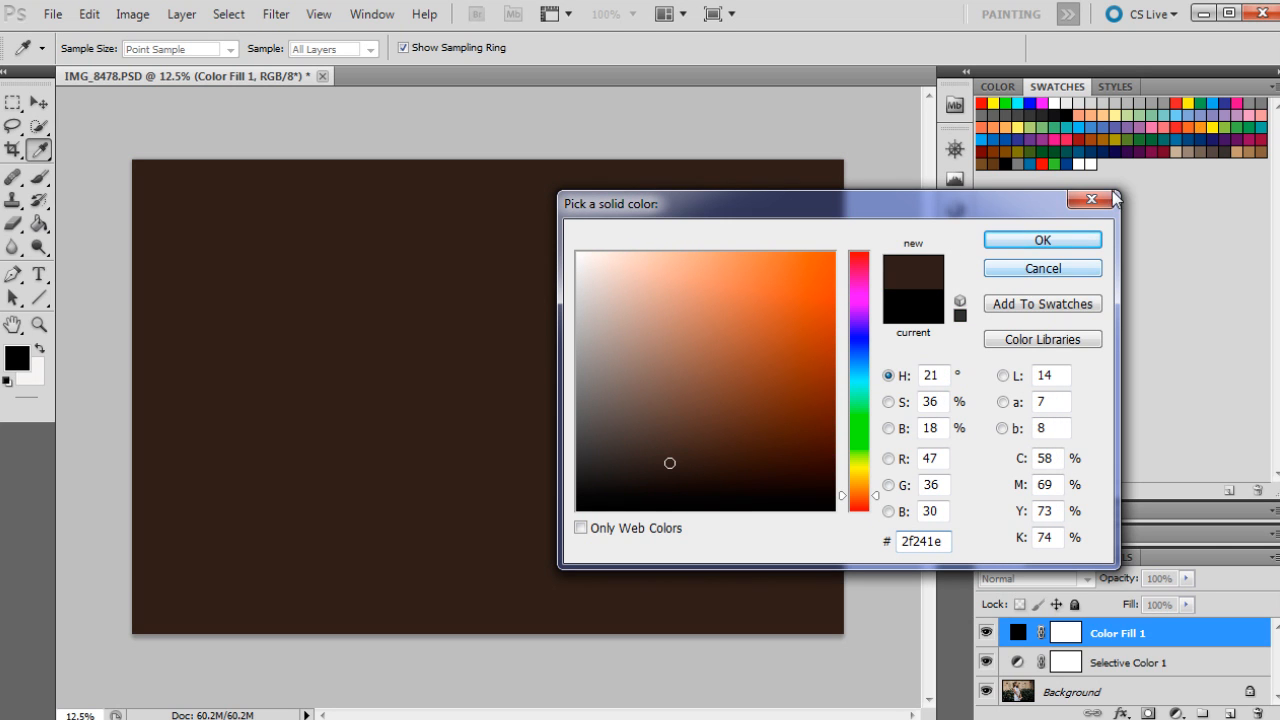
{"action": "left_click", "coordinate": [1038, 243]}
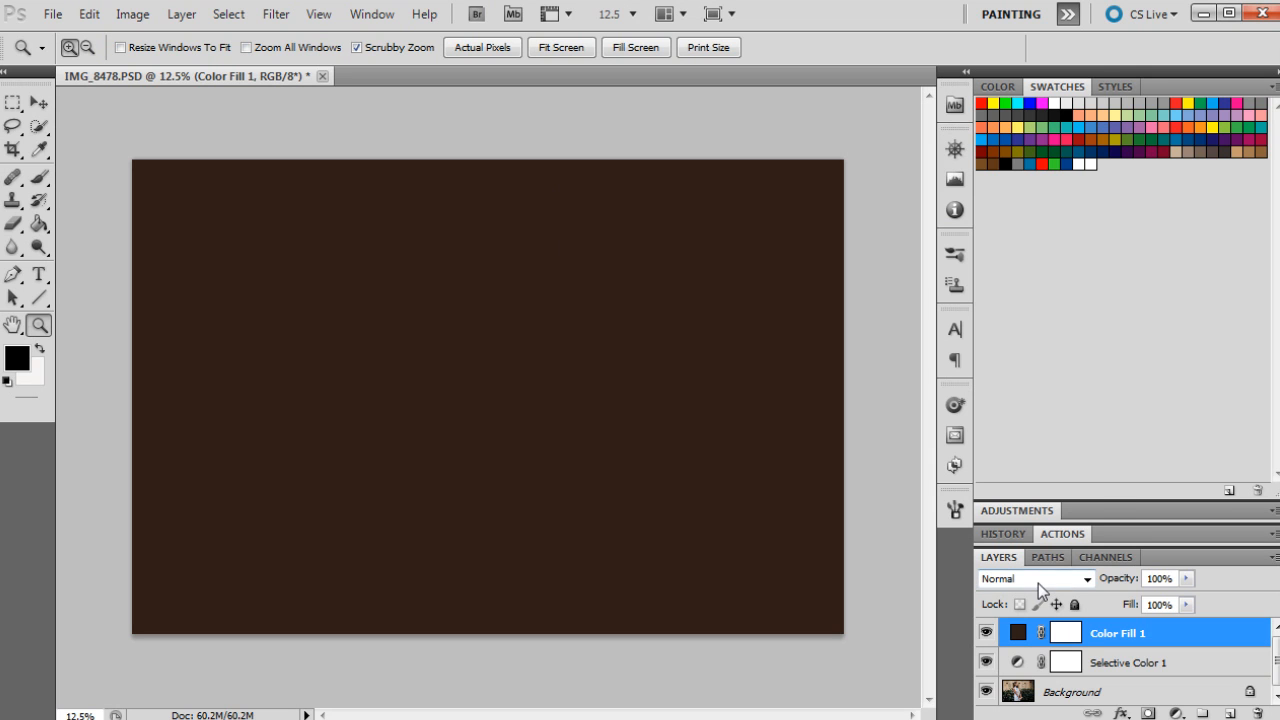
Step: Set the fill layer to Soft Light blend mode at 9% opacity, toggling its visibility to compare
{"action": "left_click", "coordinate": [1038, 583]}
{"action": "left_click", "coordinate": [1008, 316]}
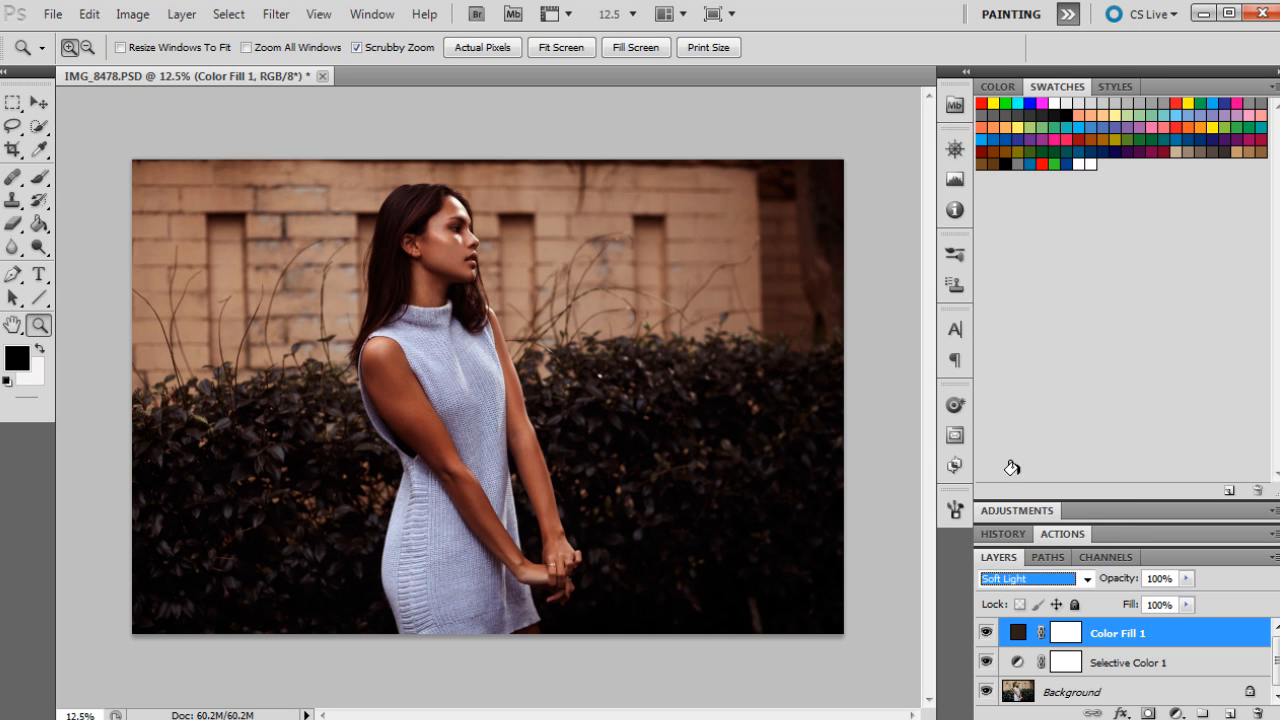
{"action": "left_click_drag", "start_coordinate": [1186, 578], "coordinate": [1093, 601]}
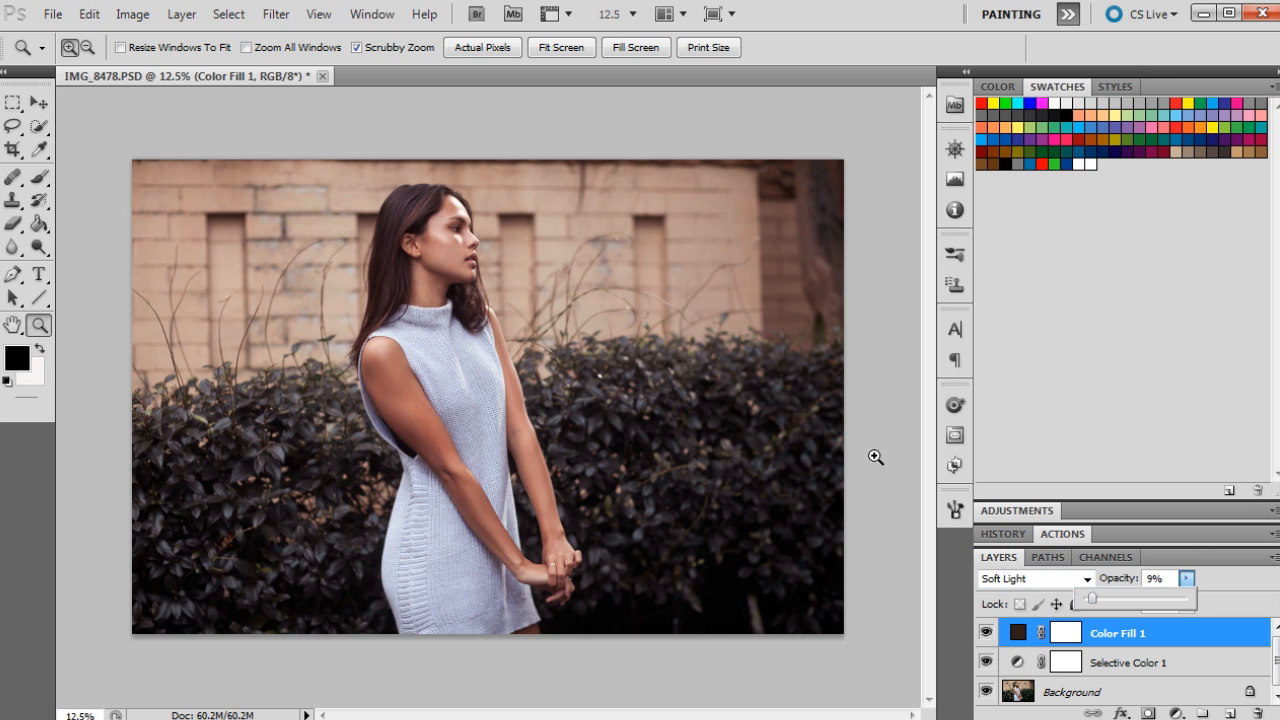
{"action": "left_click", "coordinate": [985, 633]}
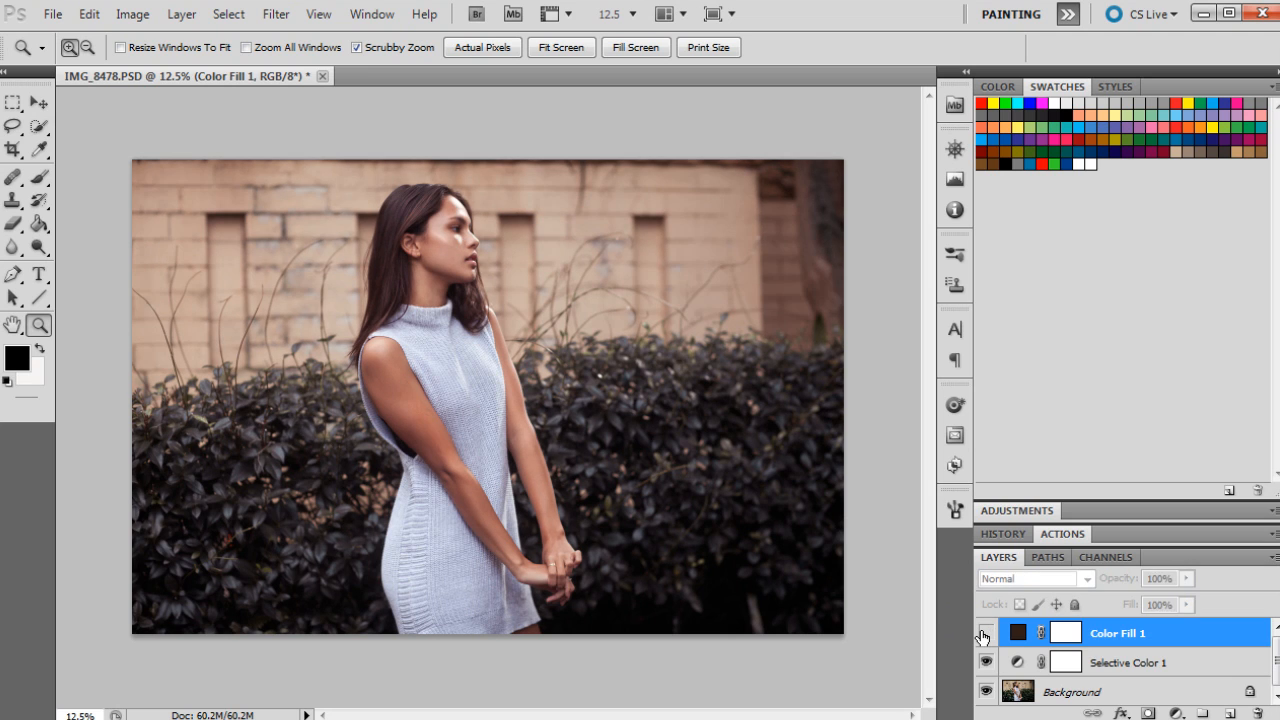
{"action": "left_click", "coordinate": [985, 633]}
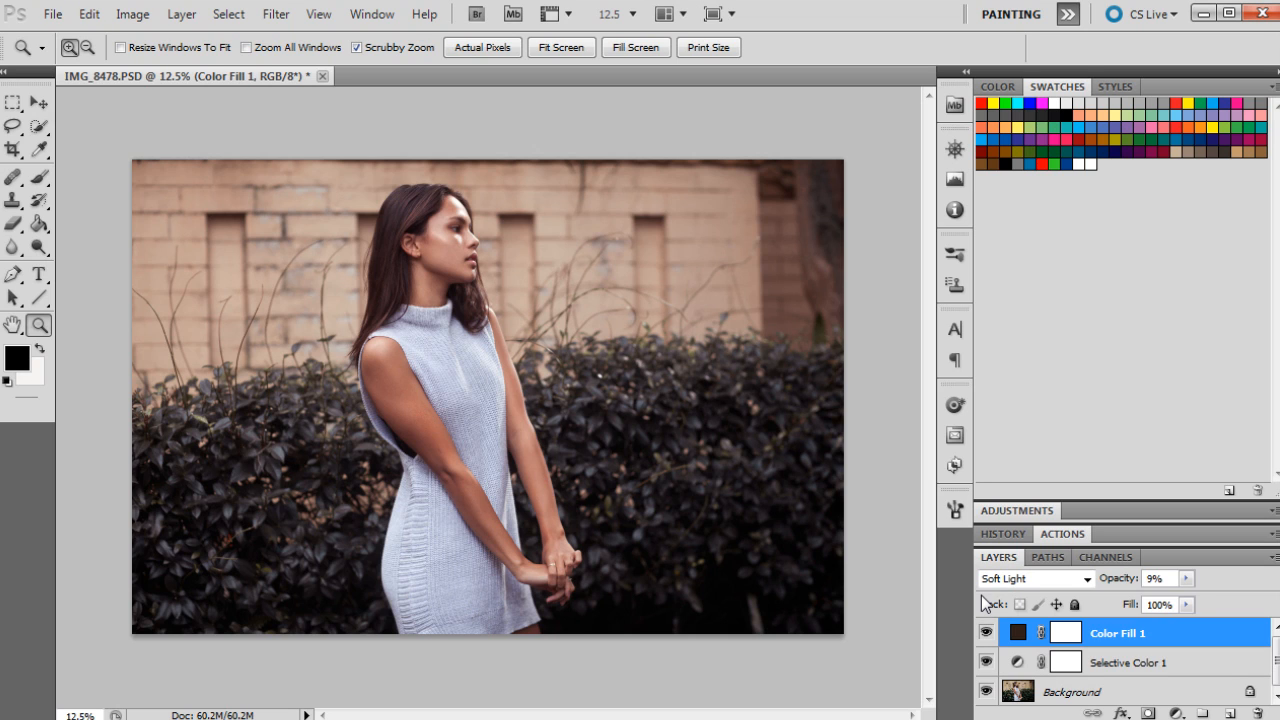
Step: Add a second Solid Color fill layer with the colour #4b330e
{"action": "left_click", "coordinate": [1176, 713]}
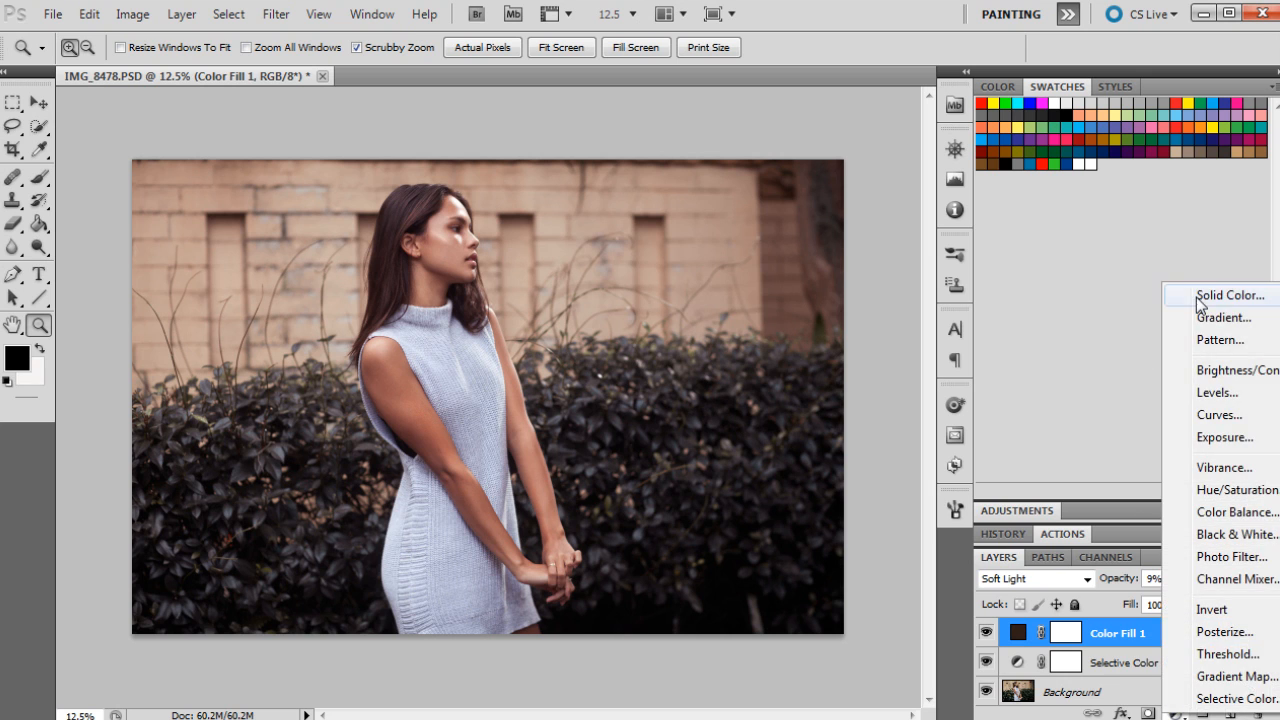
{"action": "left_click", "coordinate": [1200, 297]}
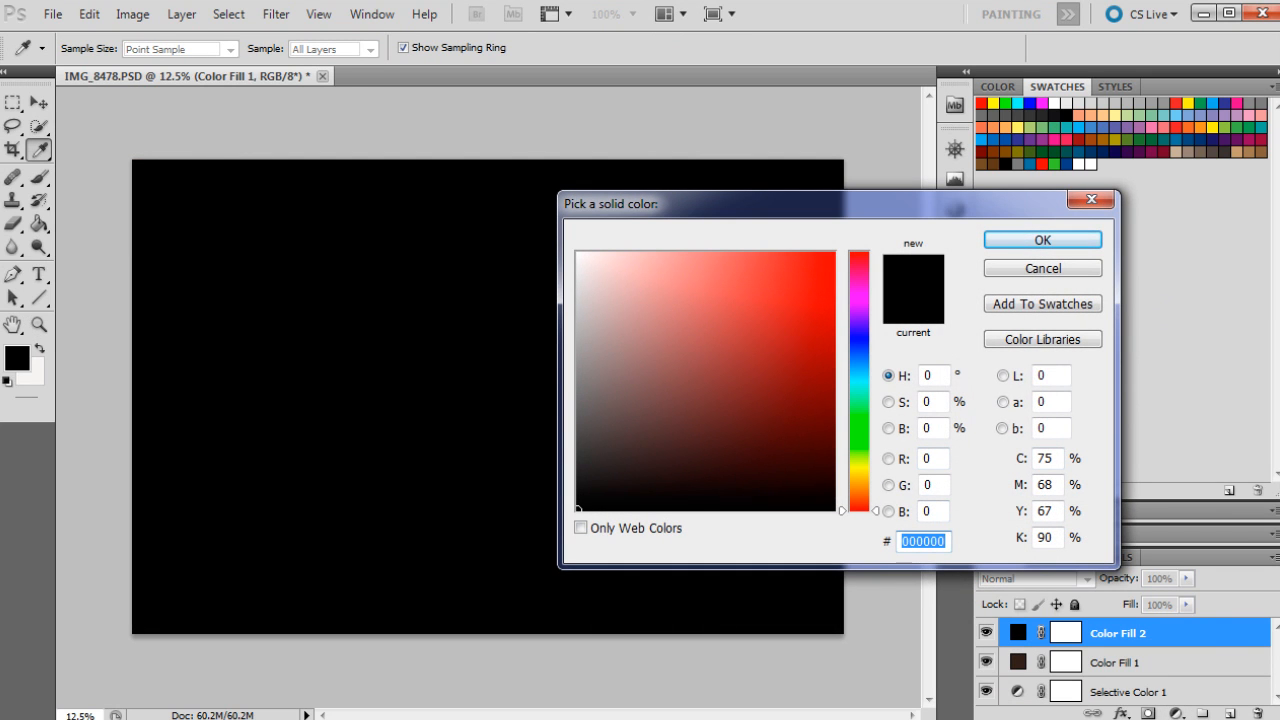
{"action": "type", "text": "4b"}
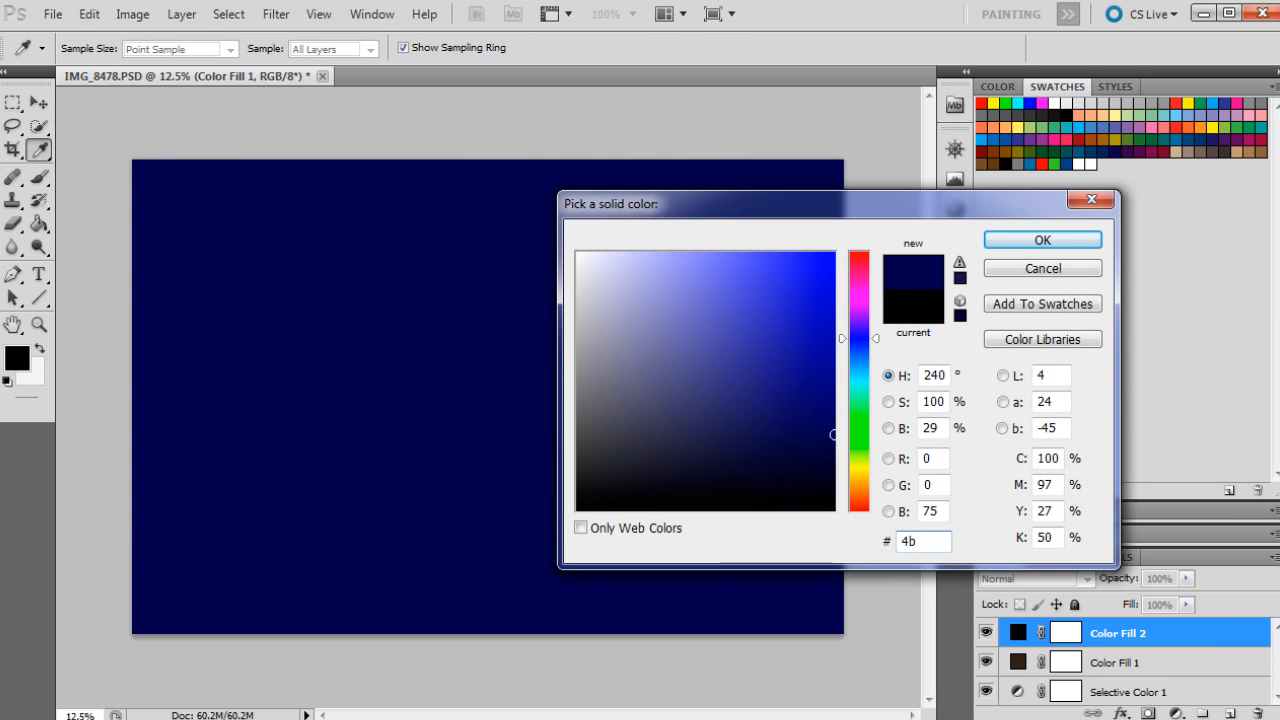
{"action": "type", "text": "33"}
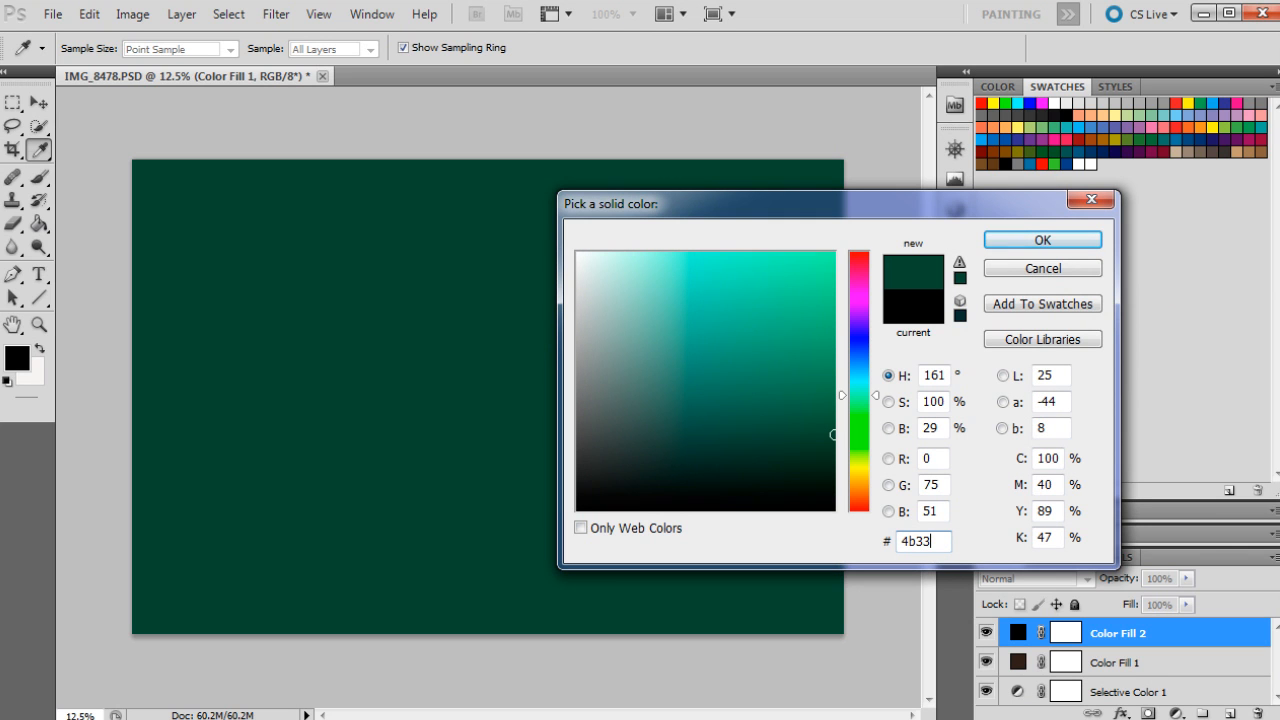
{"action": "type", "text": "0e"}
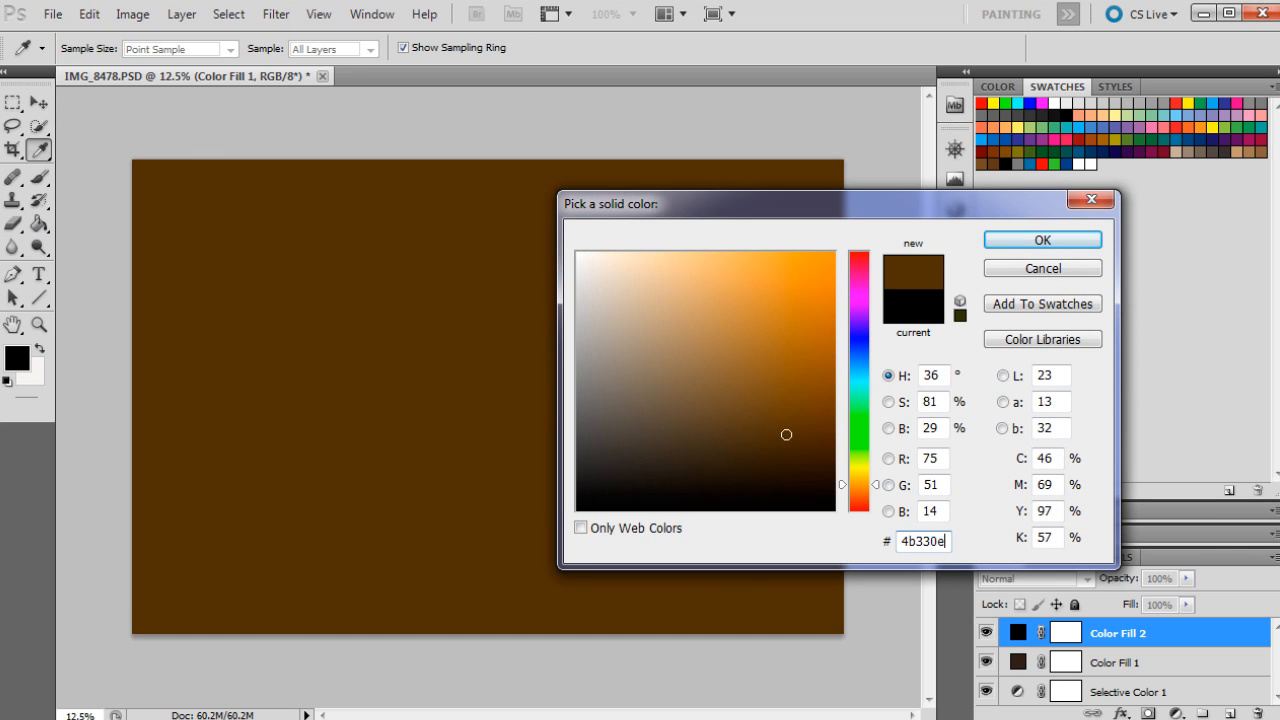
{"action": "left_click", "coordinate": [1049, 250]}
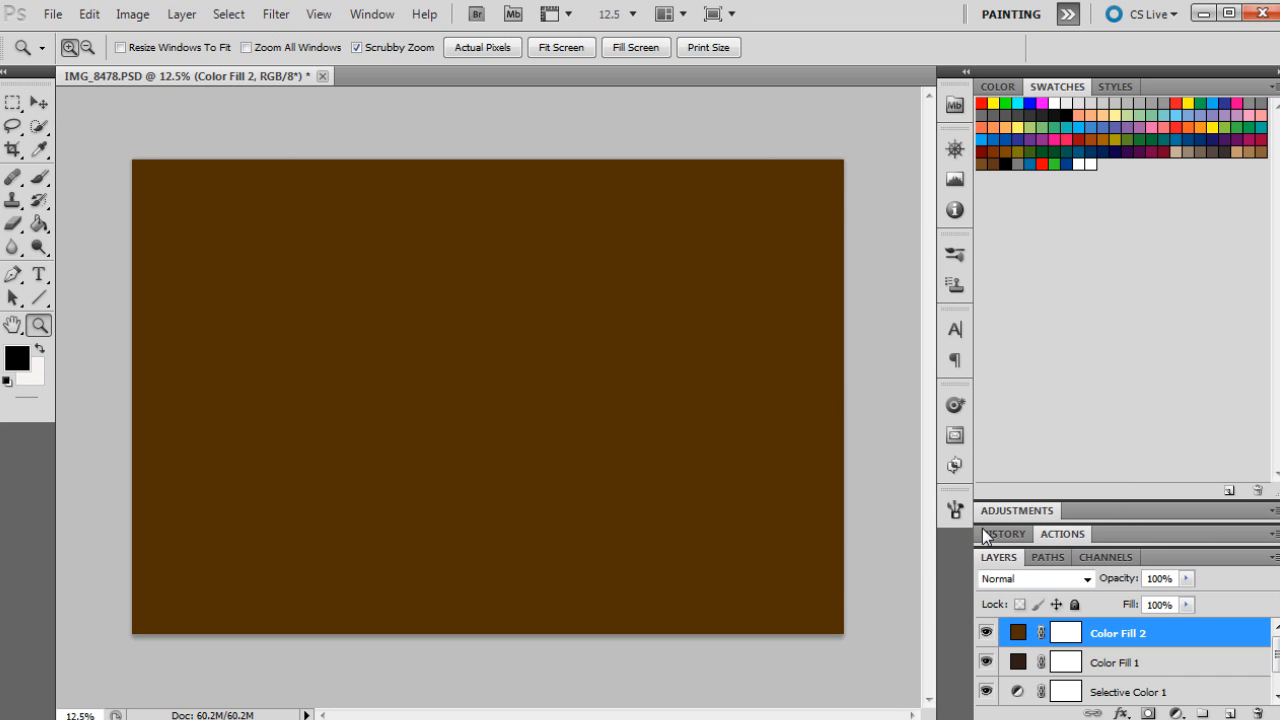
Step: Set the second fill layer to Lighten blend mode at 21% opacity, toggling its visibility to compare
{"action": "left_click", "coordinate": [1053, 590]}
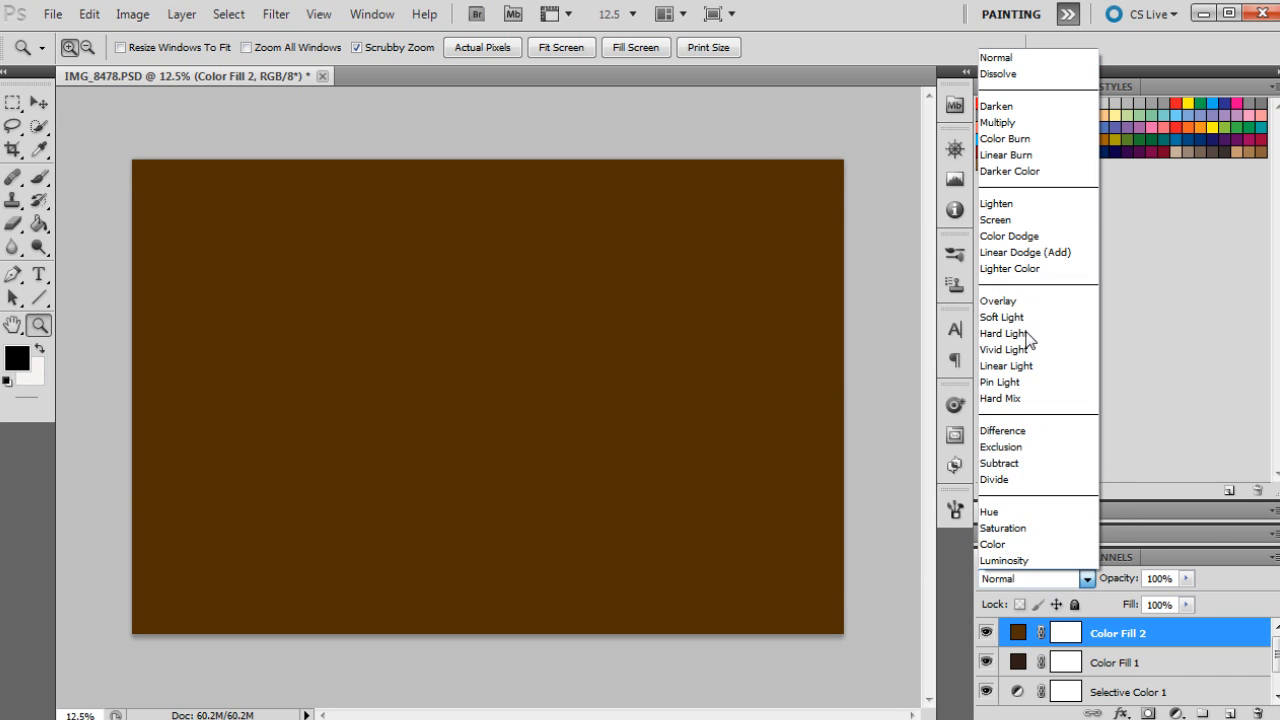
{"action": "left_click", "coordinate": [1005, 205]}
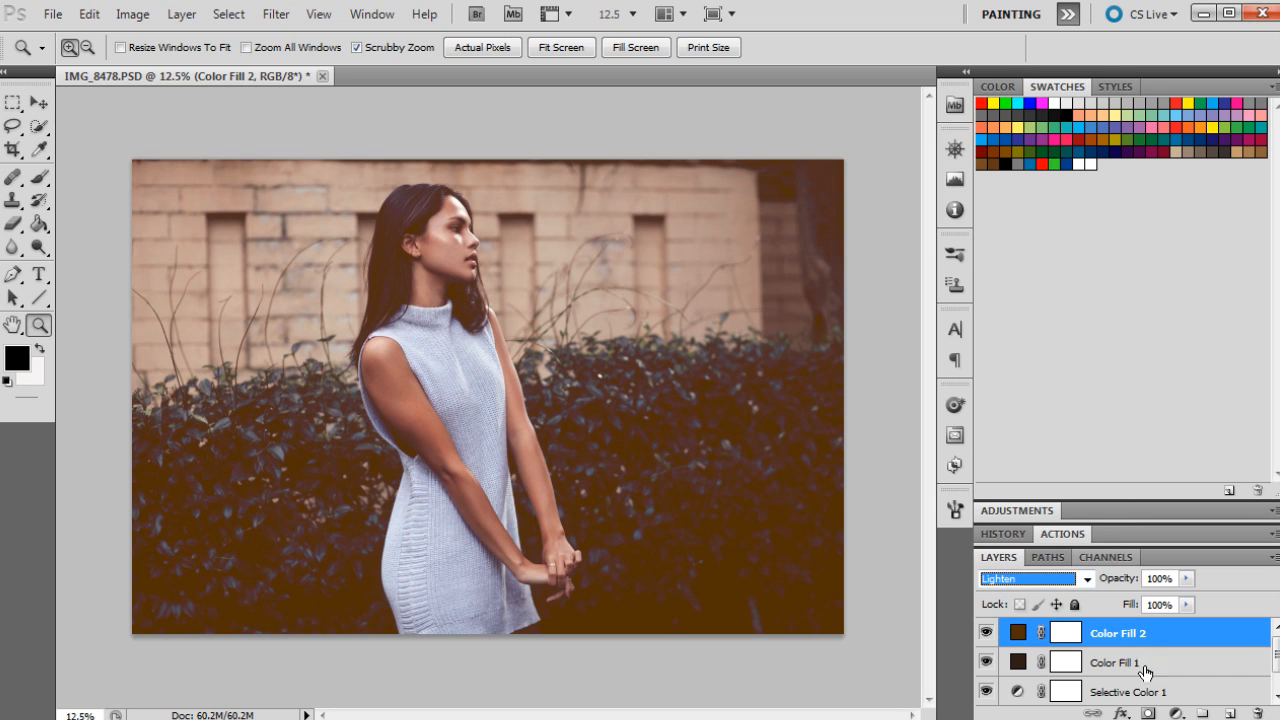
{"action": "left_click", "coordinate": [1186, 578]}
{"action": "left_click_drag", "start_coordinate": [1149, 589], "coordinate": [1105, 599]}
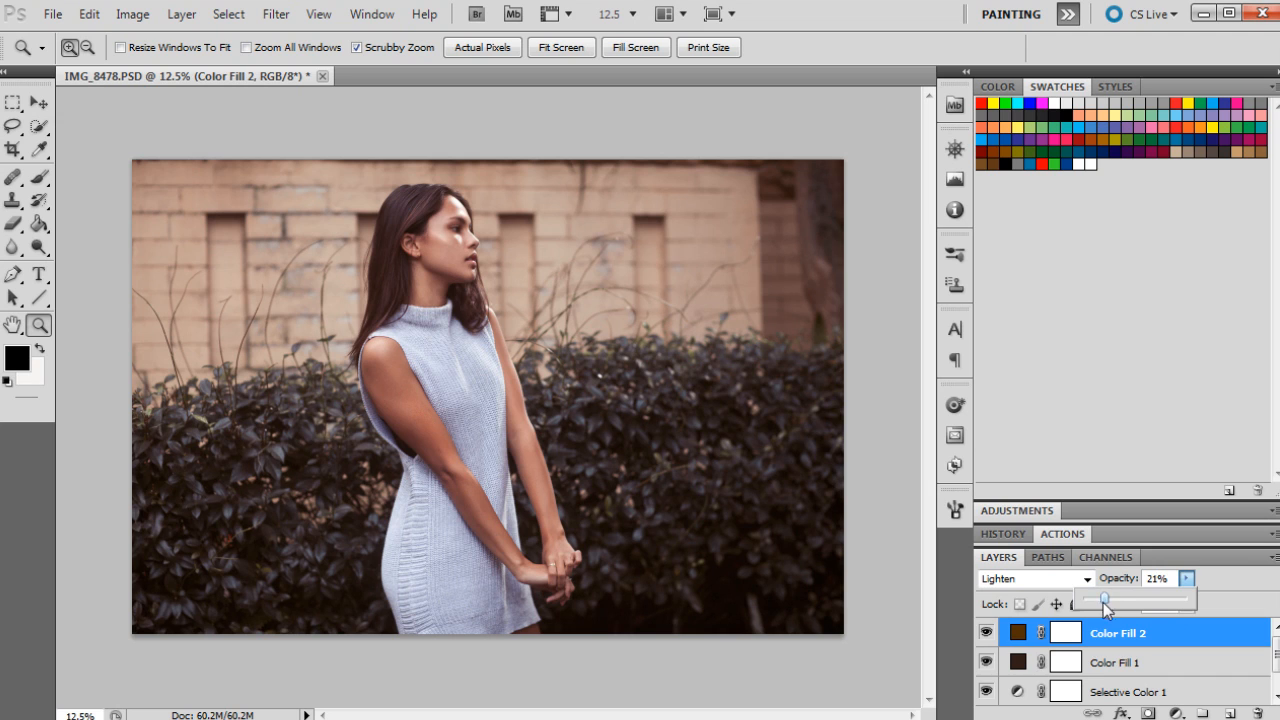
{"action": "left_click", "coordinate": [986, 634]}
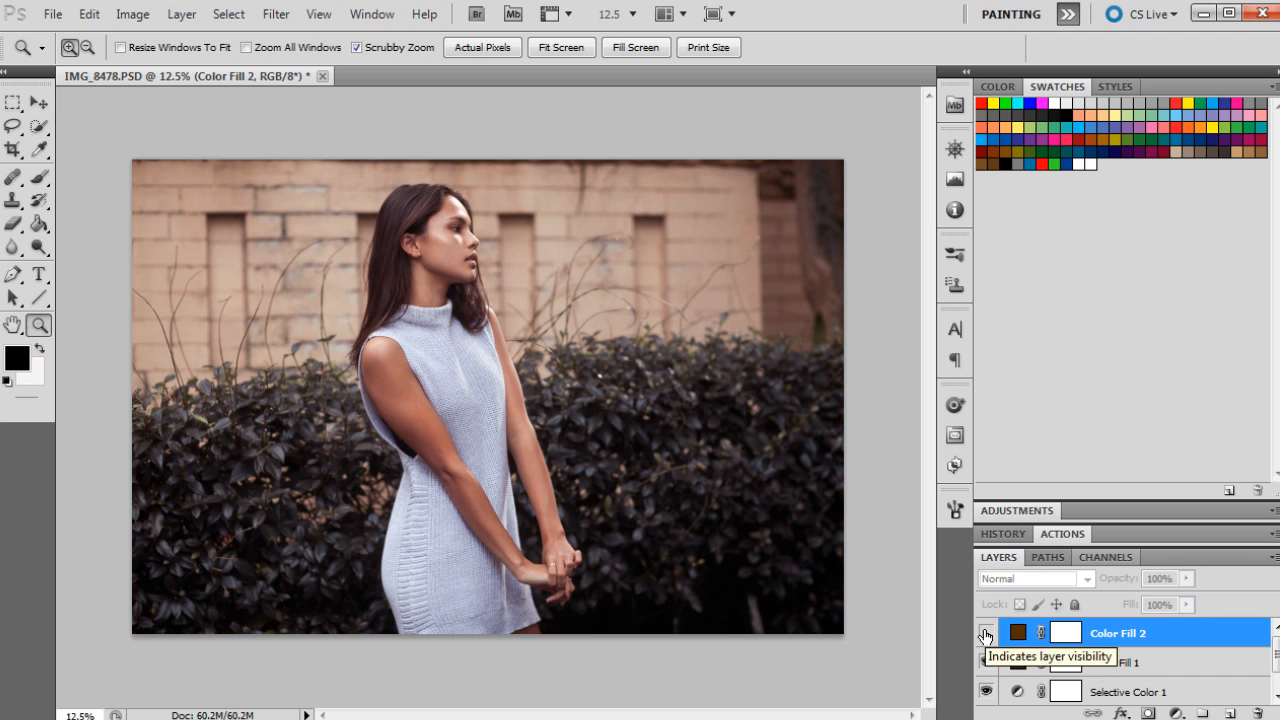
{"action": "left_click", "coordinate": [986, 634]}
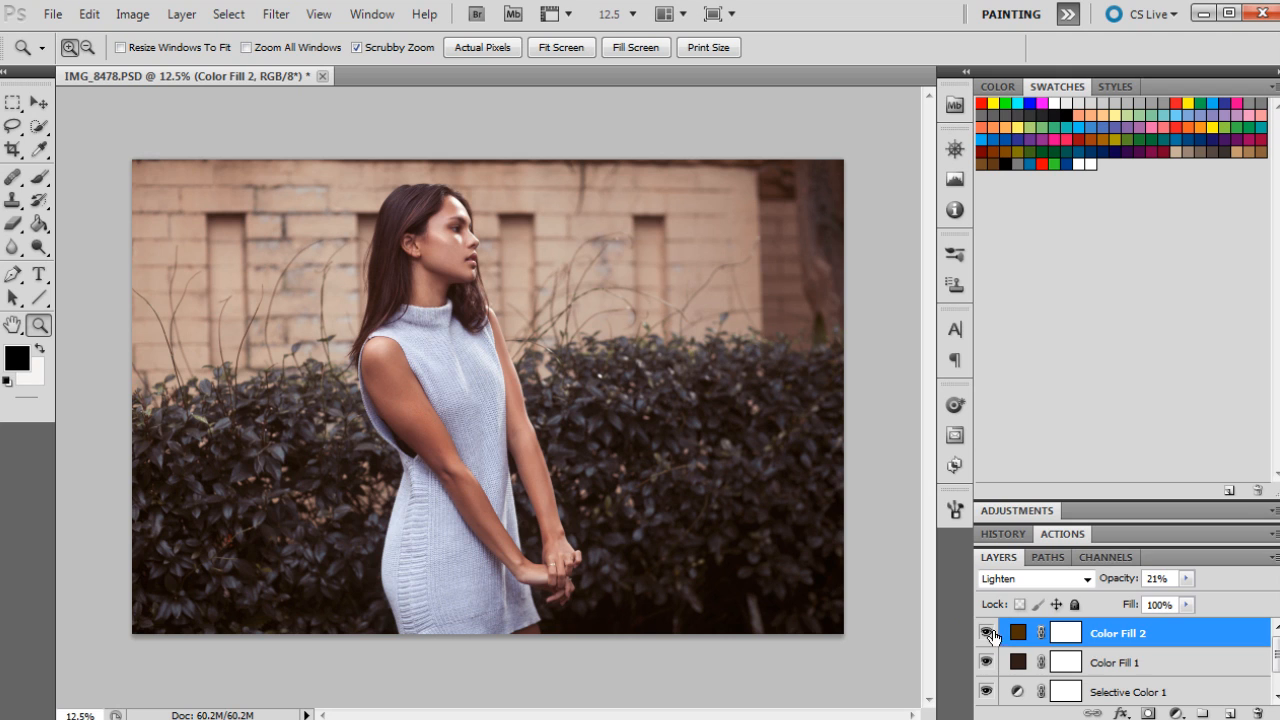
Step: Add a Curves adjustment and shape the RGB curve, lifting the black point and adding points through the shadows, midtones and highlights
{"action": "left_click", "coordinate": [1176, 713]}
{"action": "left_click", "coordinate": [1216, 418]}
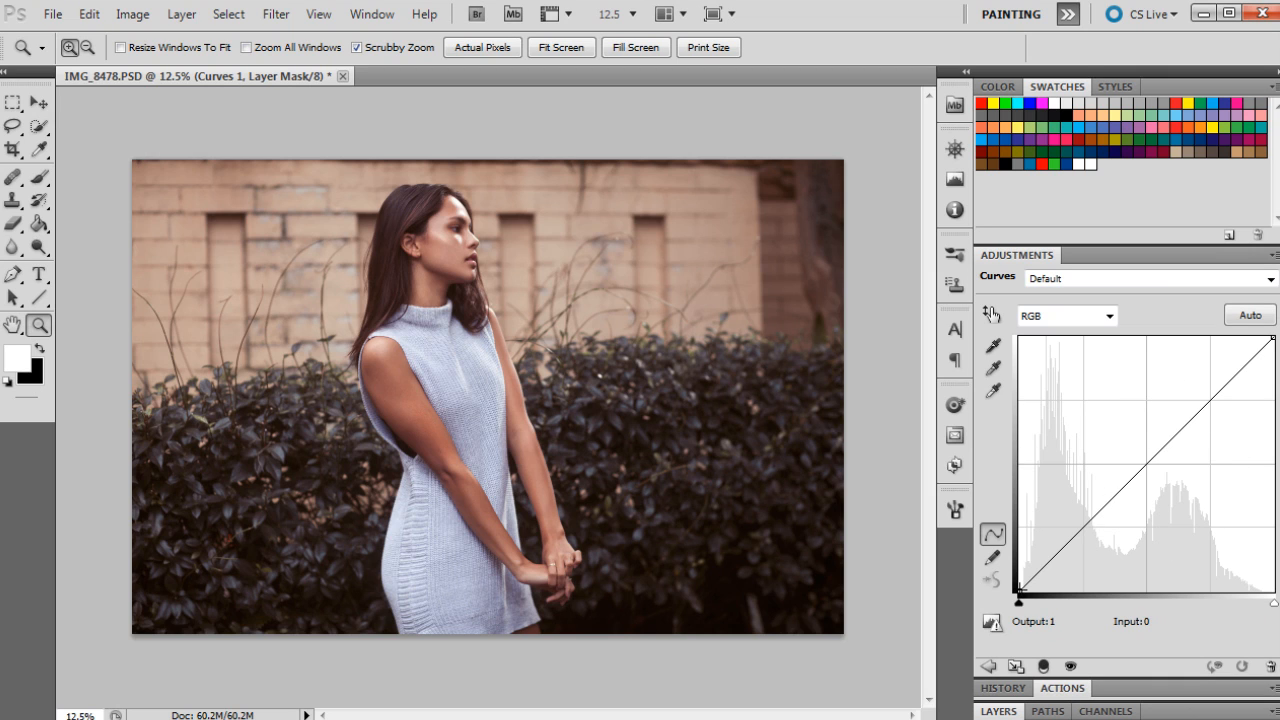
{"action": "left_click_drag", "start_coordinate": [1018, 589], "coordinate": [1010, 570]}
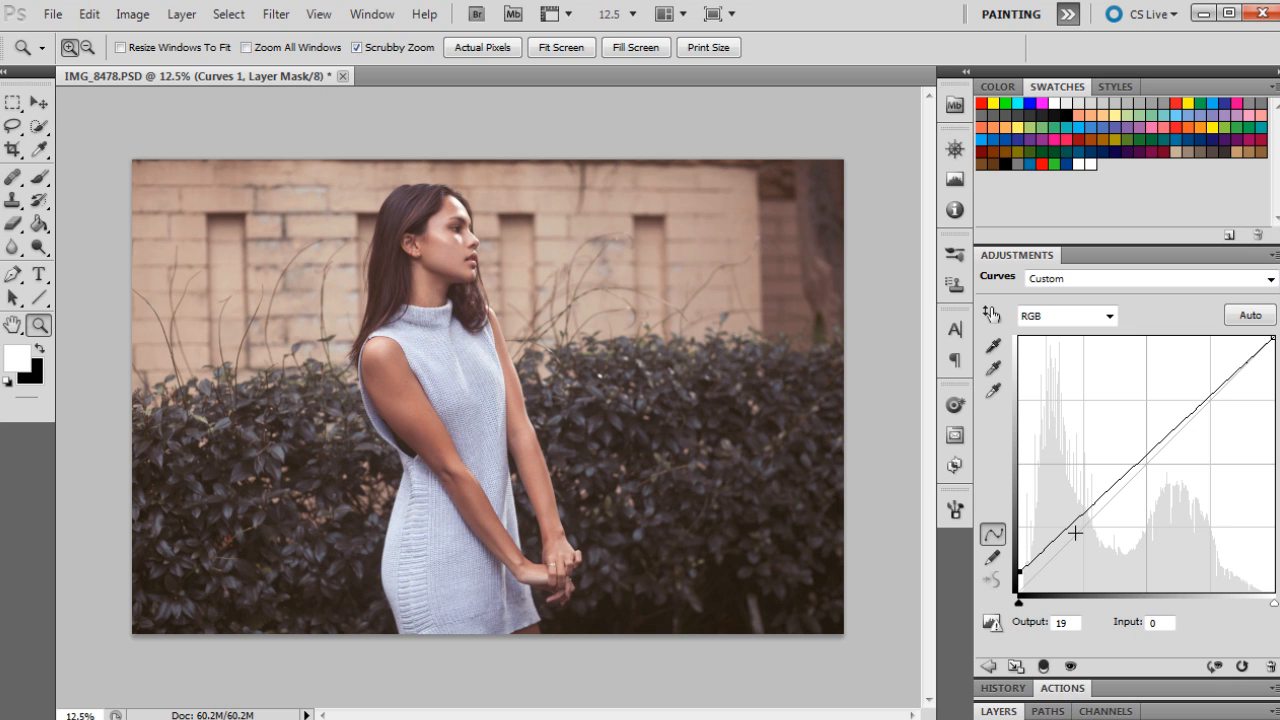
{"action": "mouse_move", "coordinate": [1066, 530]}
{"action": "left_mouse_down"}
{"action": "mouse_move", "coordinate": [1050, 539]}
{"action": "mouse_move", "coordinate": [1062, 549]}
{"action": "left_mouse_up"}
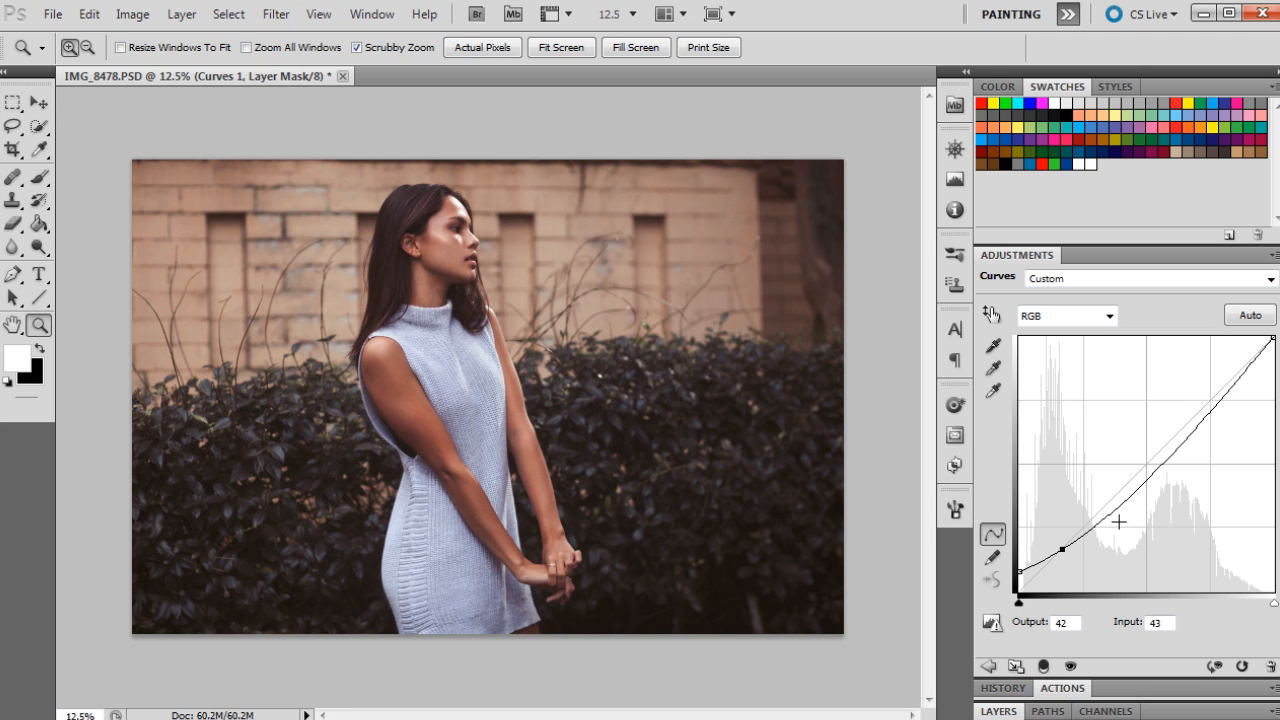
{"action": "left_click", "coordinate": [1135, 492]}
{"action": "left_click_drag", "start_coordinate": [1135, 492], "coordinate": [1096, 520]}
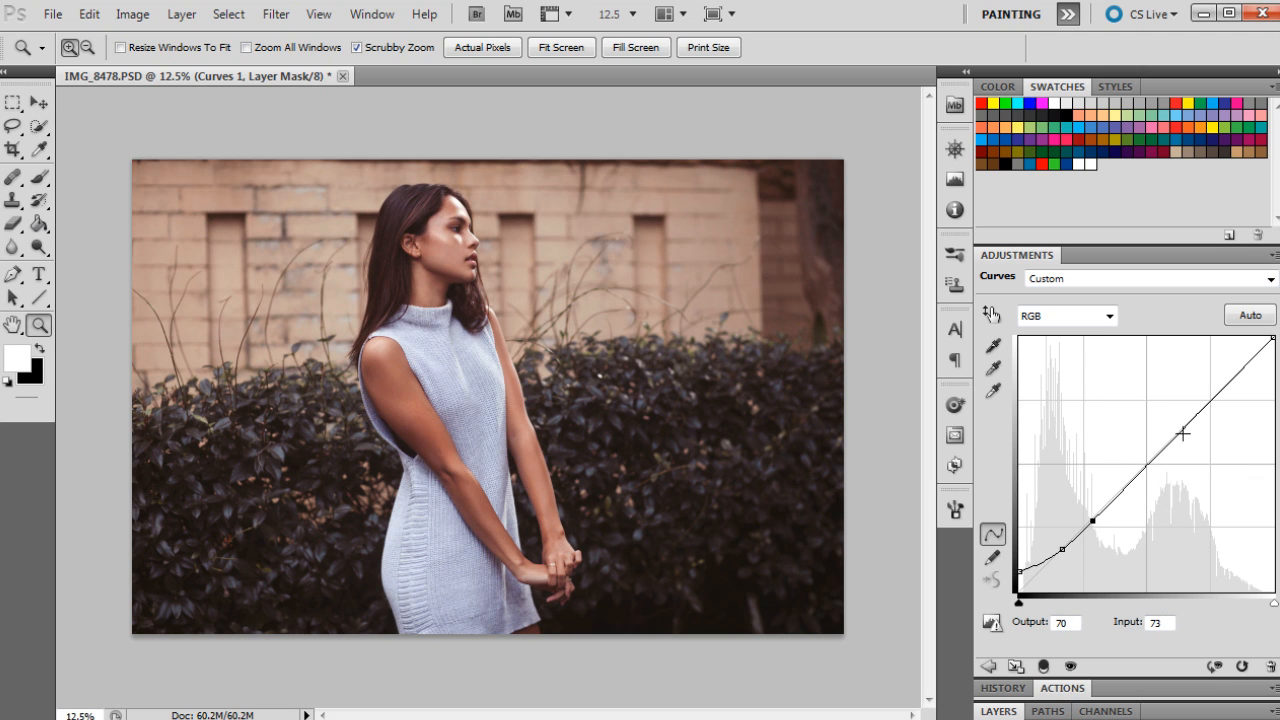
{"action": "left_click_drag", "start_coordinate": [1131, 478], "coordinate": [1162, 443]}
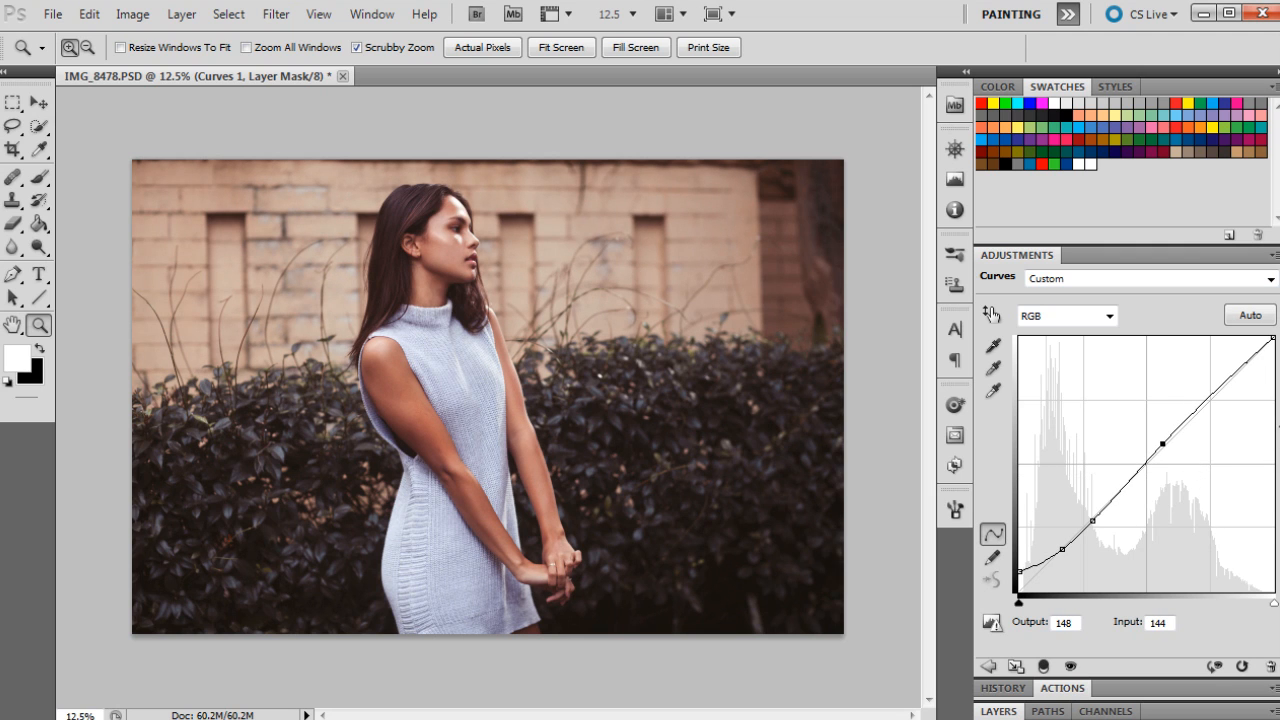
{"action": "left_click", "coordinate": [1216, 385]}
{"action": "left_click_drag", "start_coordinate": [1216, 385], "coordinate": [1241, 367]}
Step: Switch the curve to the Red channel, lift its black point slightly and add points in the shadows and highlights
{"action": "left_click", "coordinate": [1066, 318]}
{"action": "left_click", "coordinate": [1043, 358]}
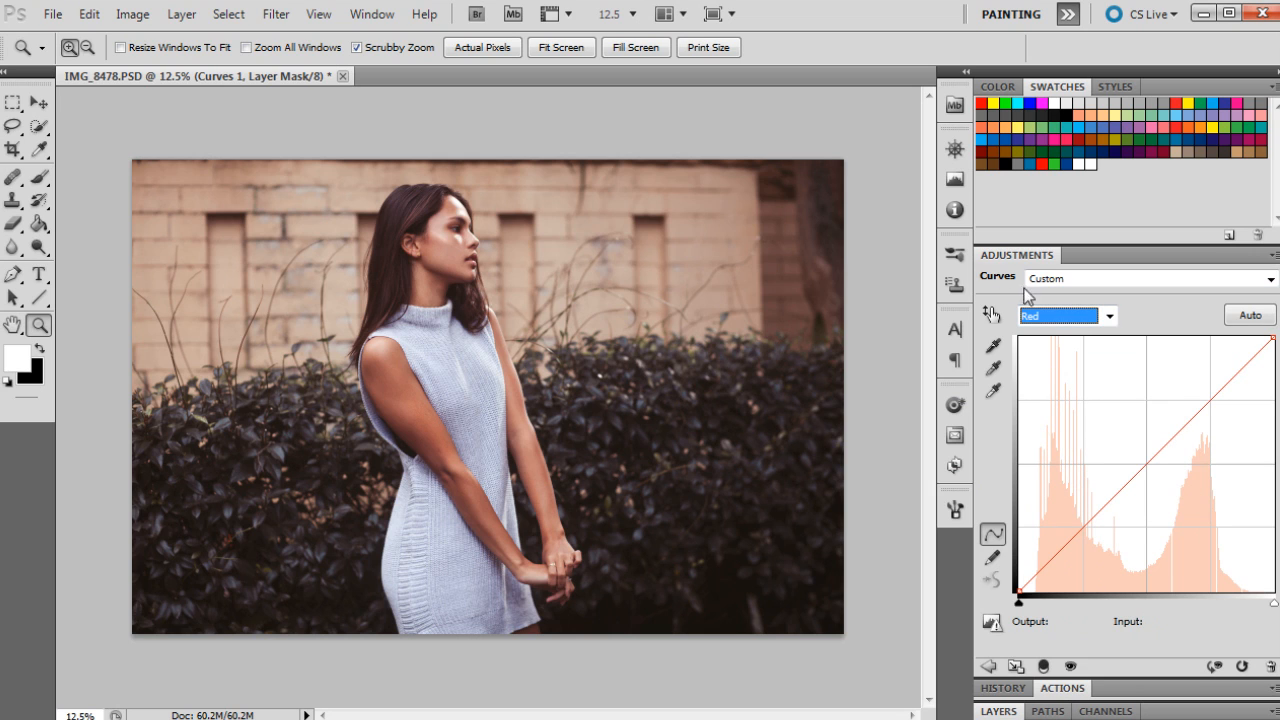
{"action": "left_click", "coordinate": [1108, 316]}
{"action": "left_click", "coordinate": [1108, 316]}
{"action": "mouse_move", "coordinate": [1020, 590]}
{"action": "left_mouse_down"}
{"action": "mouse_move", "coordinate": [1020, 570]}
{"action": "mouse_move", "coordinate": [1018, 591]}
{"action": "left_mouse_up"}
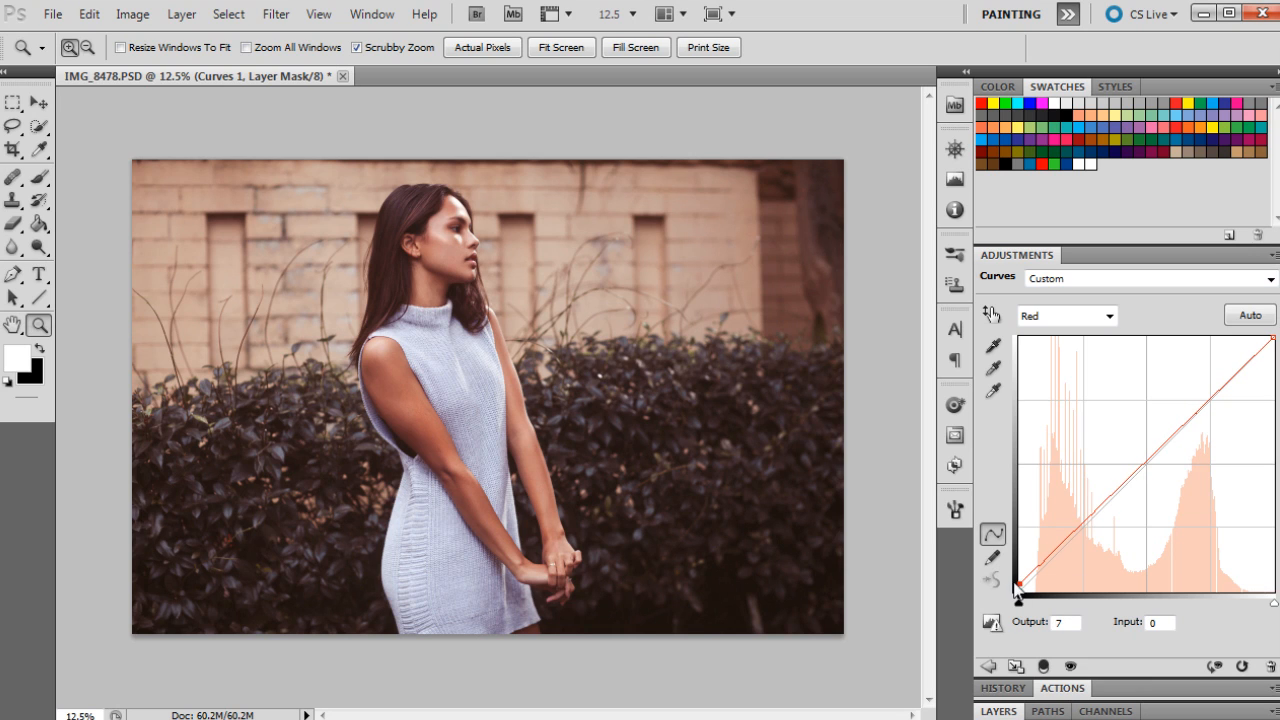
{"action": "left_click", "coordinate": [1065, 539]}
{"action": "left_click_drag", "start_coordinate": [1065, 539], "coordinate": [1061, 546]}
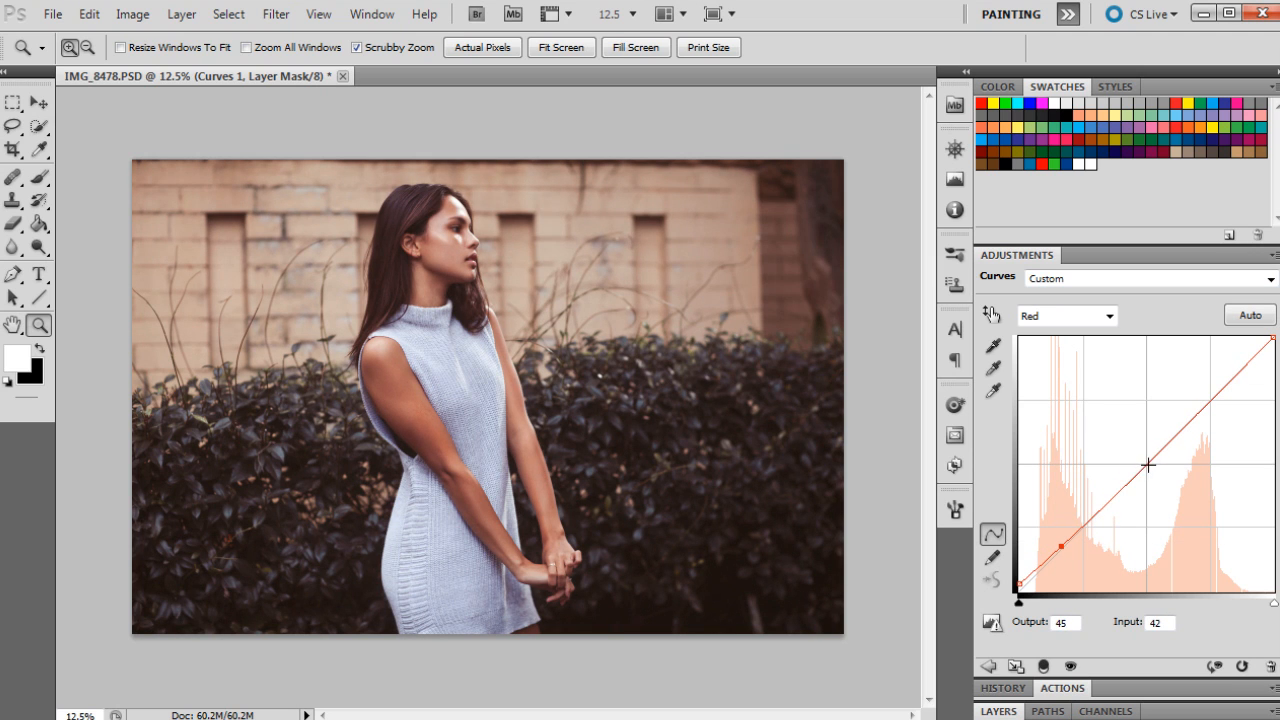
{"action": "left_click_drag", "start_coordinate": [1172, 438], "coordinate": [1230, 382]}
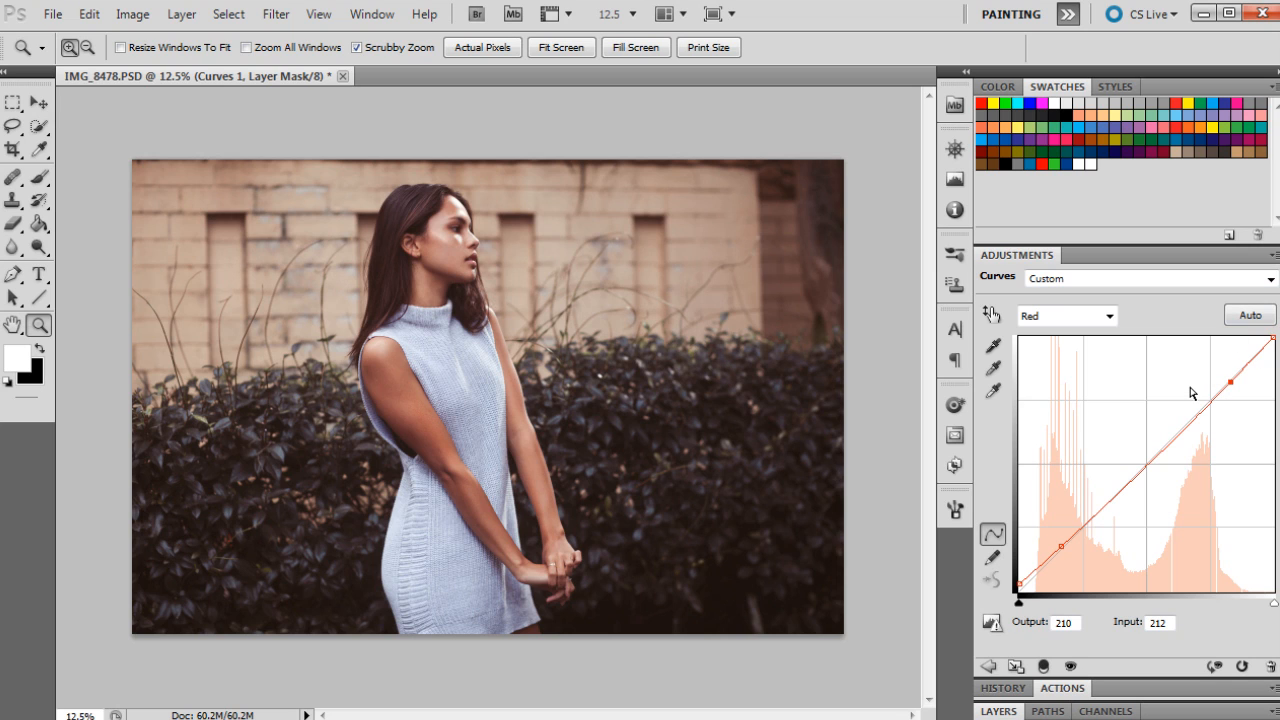
Step: Toggle the Curves layer's visibility on and off to compare the effect
{"action": "left_click", "coordinate": [996, 712]}
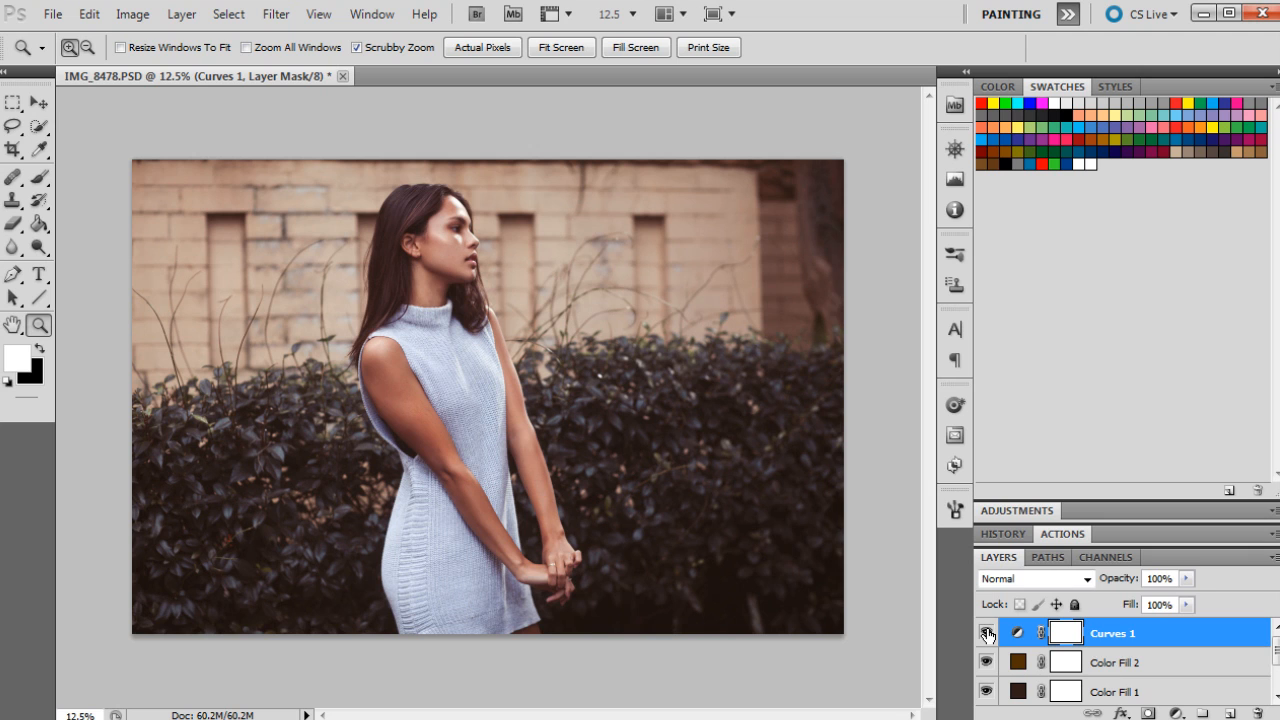
{"action": "left_click", "coordinate": [986, 633]}
{"action": "left_click", "coordinate": [986, 633]}
{"action": "left_click", "coordinate": [986, 633]}
{"action": "left_click", "coordinate": [986, 633]}
Step: Add a Levels adjustment, nudge the black input slider slightly inward, and toggle its visibility to compare
{"action": "left_click", "coordinate": [1176, 713]}
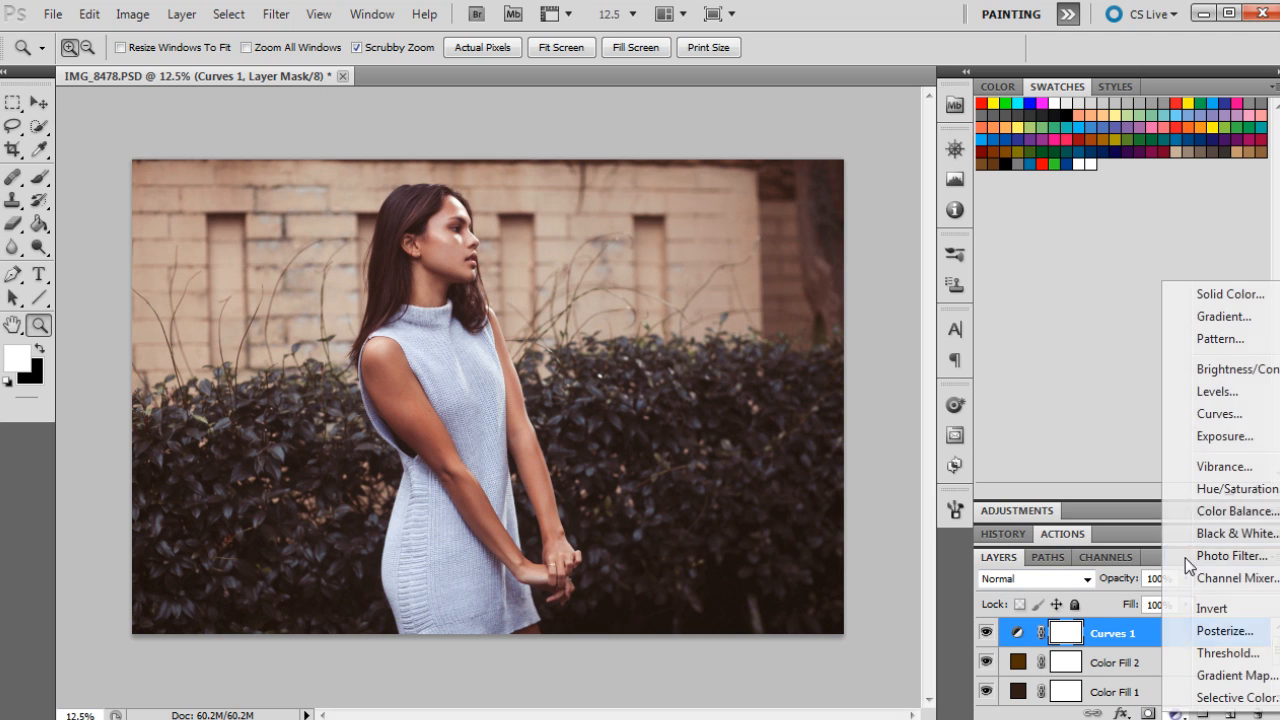
{"action": "left_click", "coordinate": [1217, 391]}
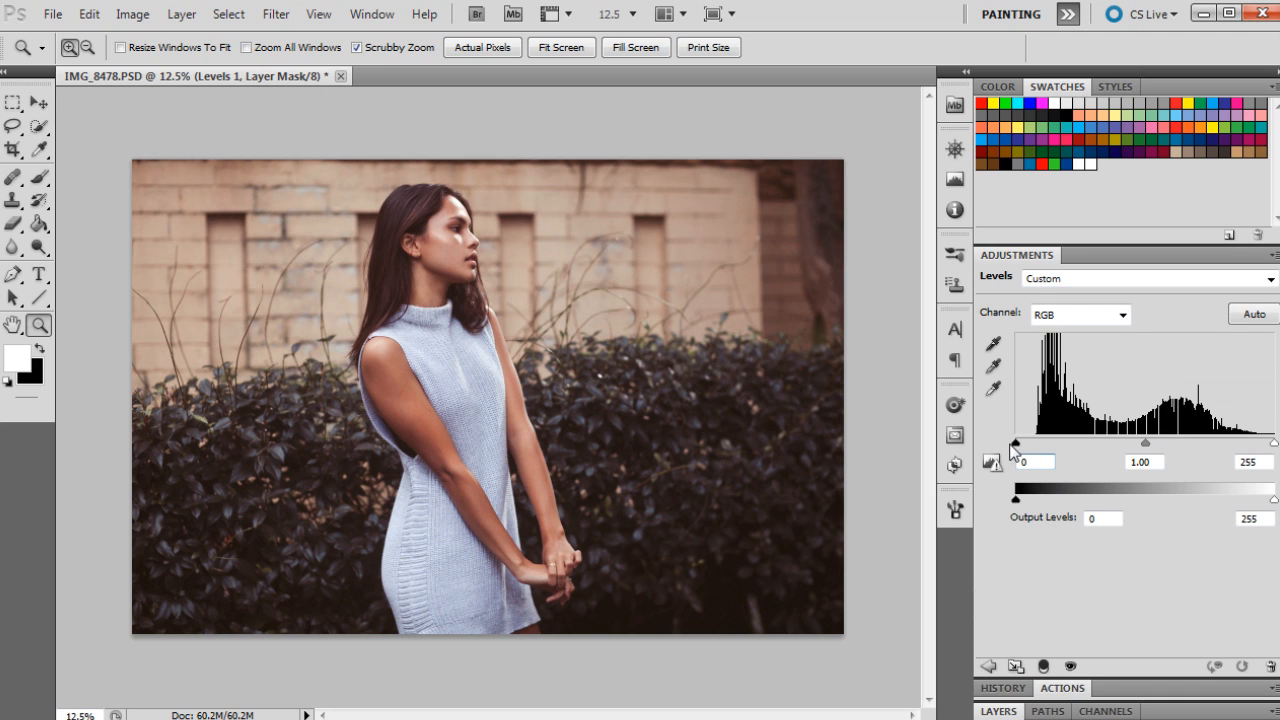
{"action": "left_click_drag", "start_coordinate": [1015, 443], "coordinate": [1022, 446]}
{"action": "left_click", "coordinate": [999, 711]}
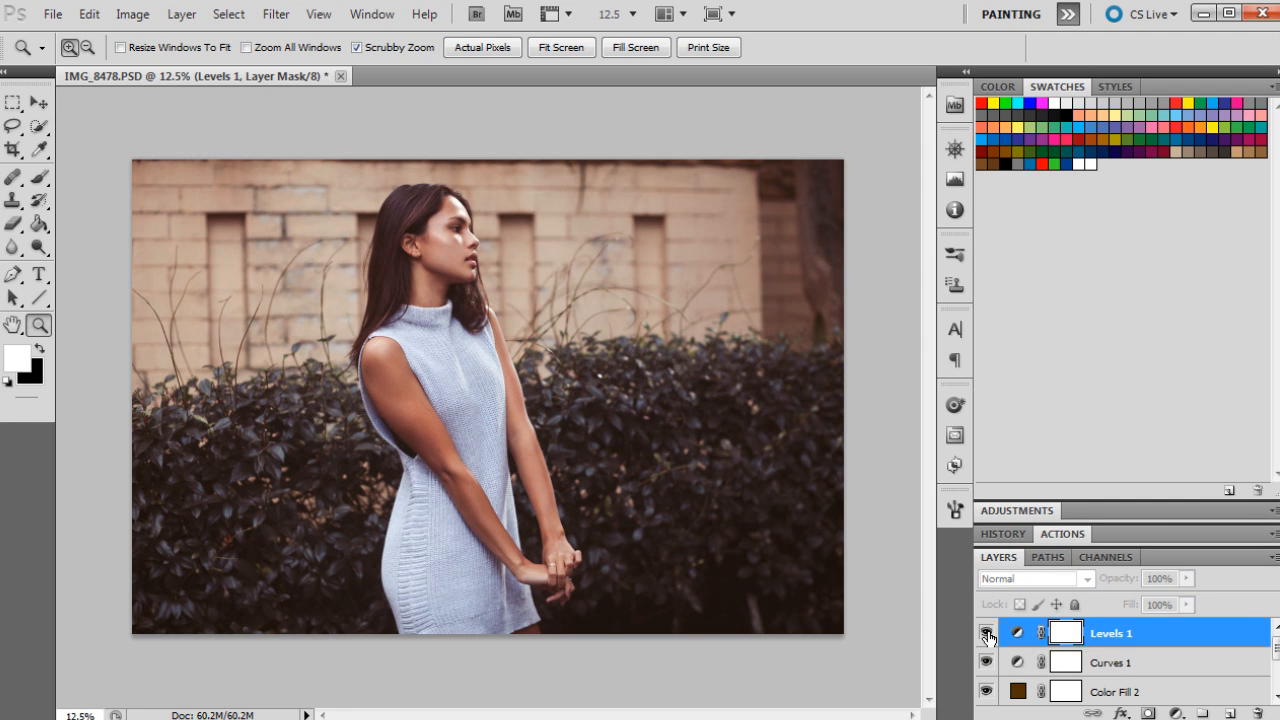
{"action": "left_click", "coordinate": [986, 632]}
{"action": "left_click", "coordinate": [986, 632]}
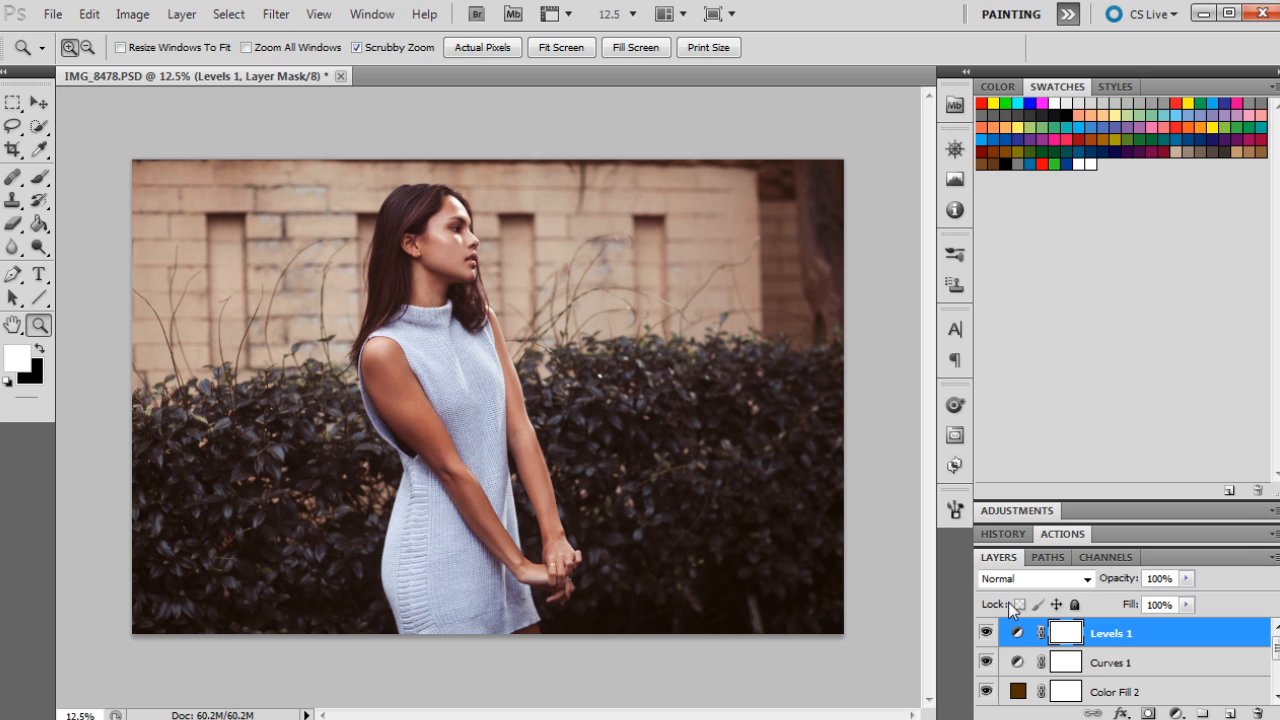
Step: Add a second Selective Color adjustment and set Reds to Magenta -12% and Yellow -12%
{"action": "left_click", "coordinate": [1178, 708]}
{"action": "left_click", "coordinate": [1209, 697]}
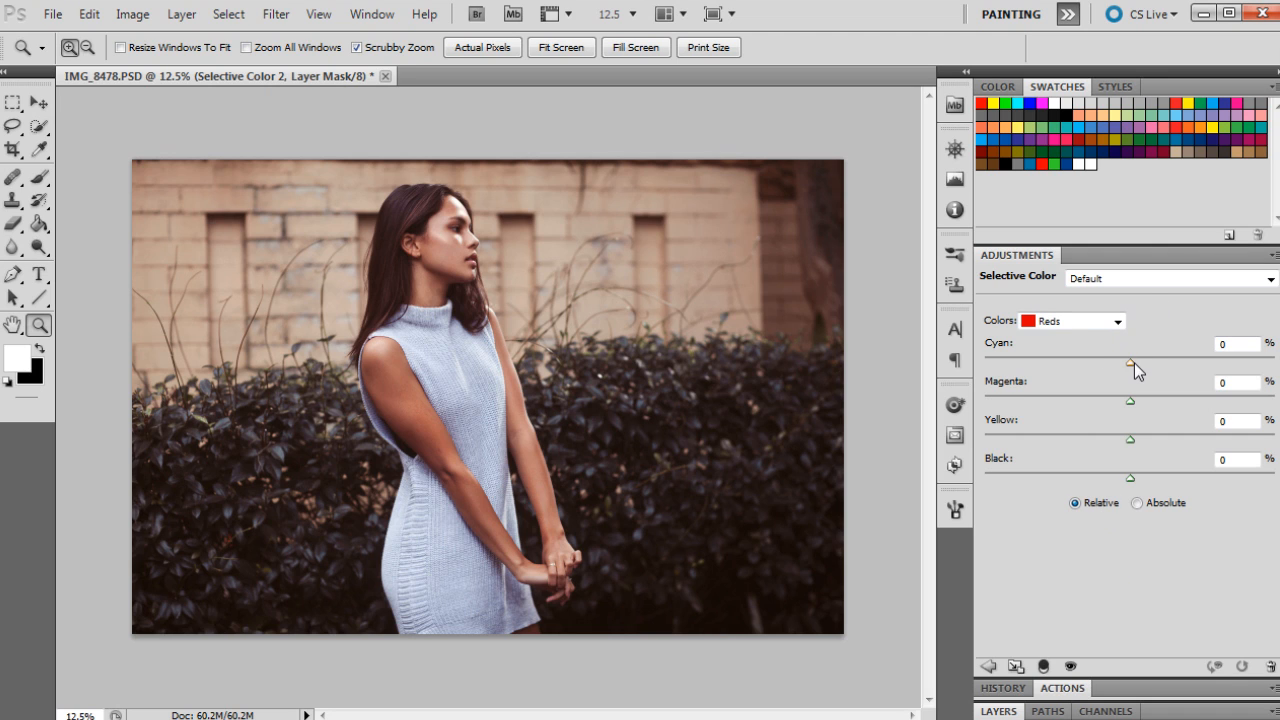
{"action": "key", "text": "Tab"}
{"action": "type", "text": "-12"}
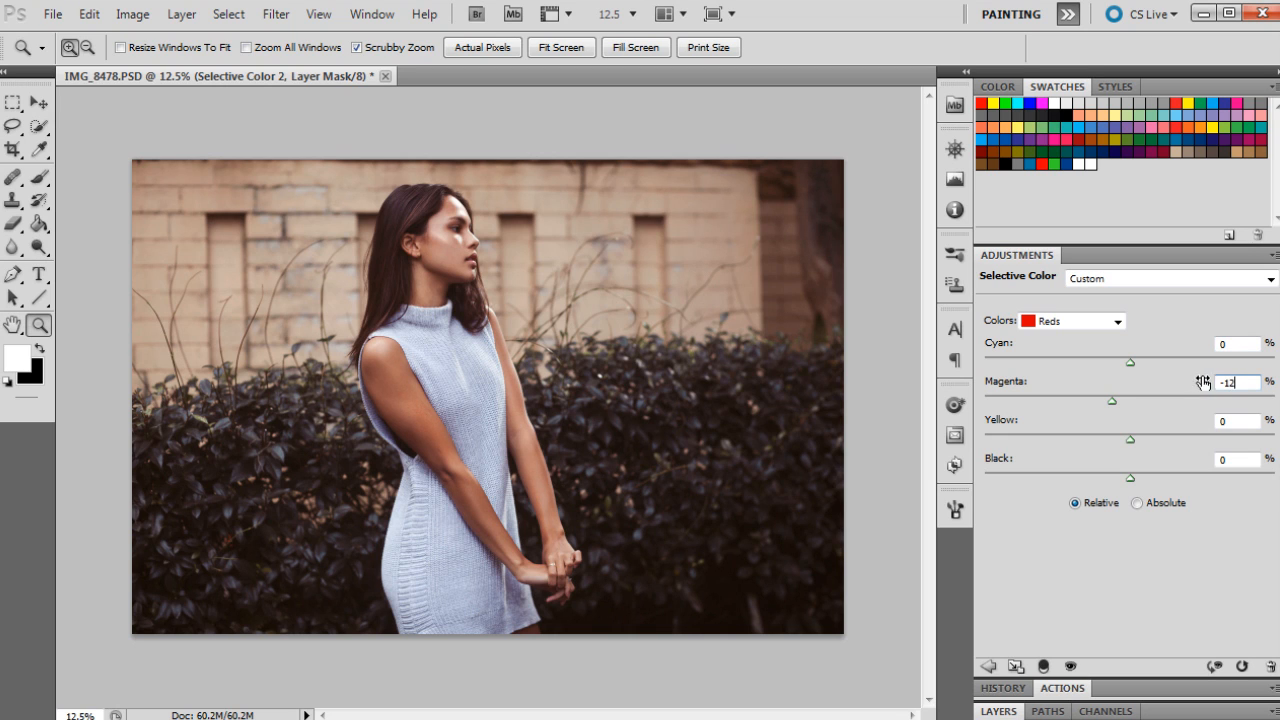
{"action": "left_click_drag", "start_coordinate": [1228, 422], "coordinate": [1194, 424]}
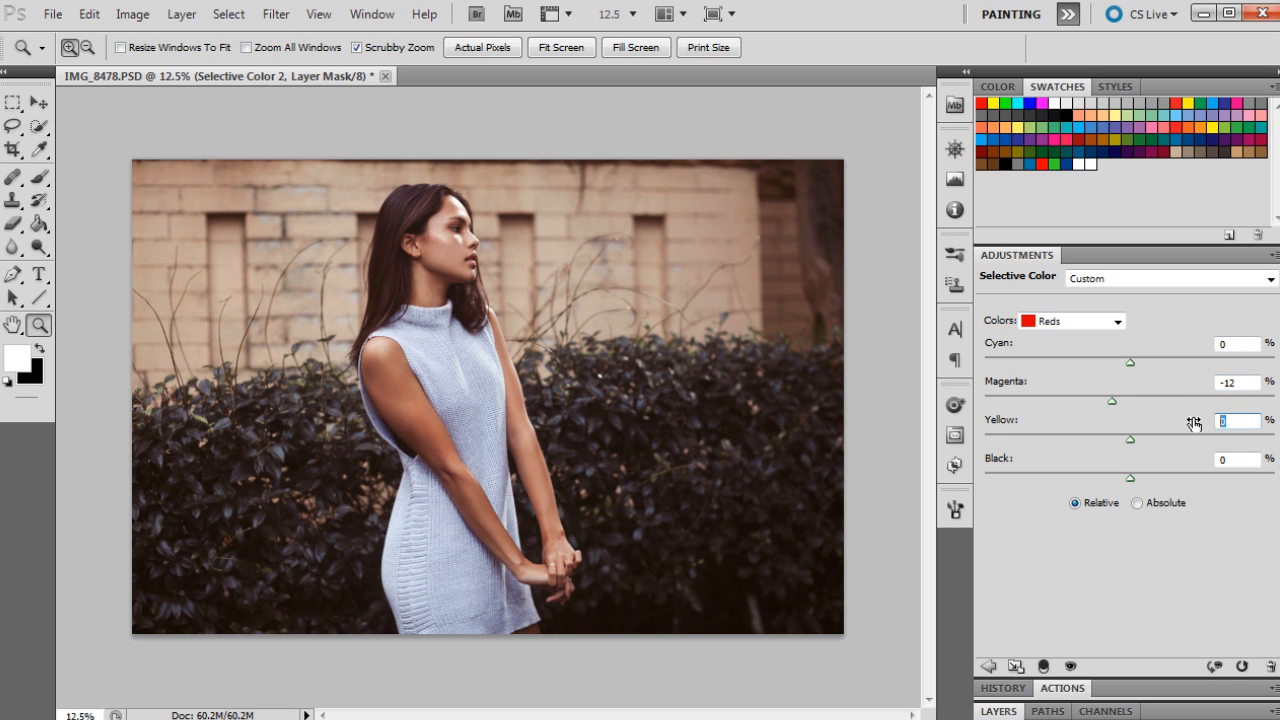
{"action": "type", "text": "-12"}
Step: Set the Magentas colour's Magenta value to -38%
{"action": "left_click", "coordinate": [1100, 321]}
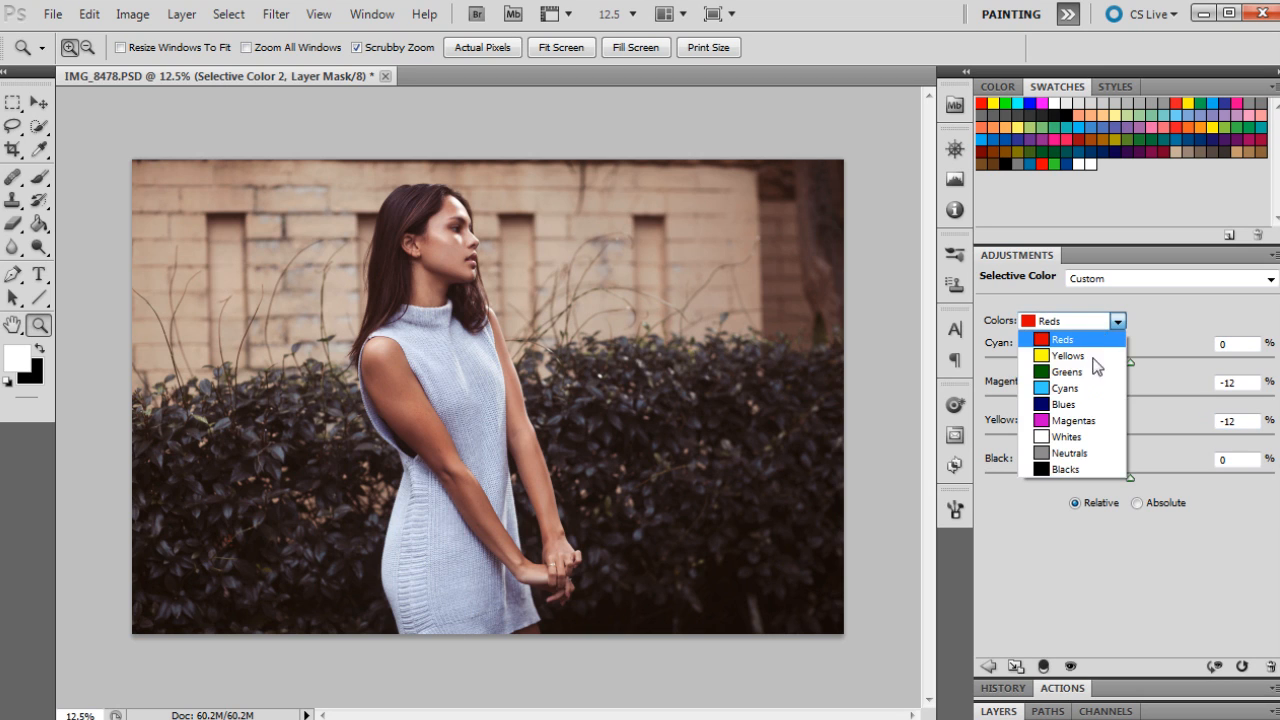
{"action": "left_click", "coordinate": [1082, 421]}
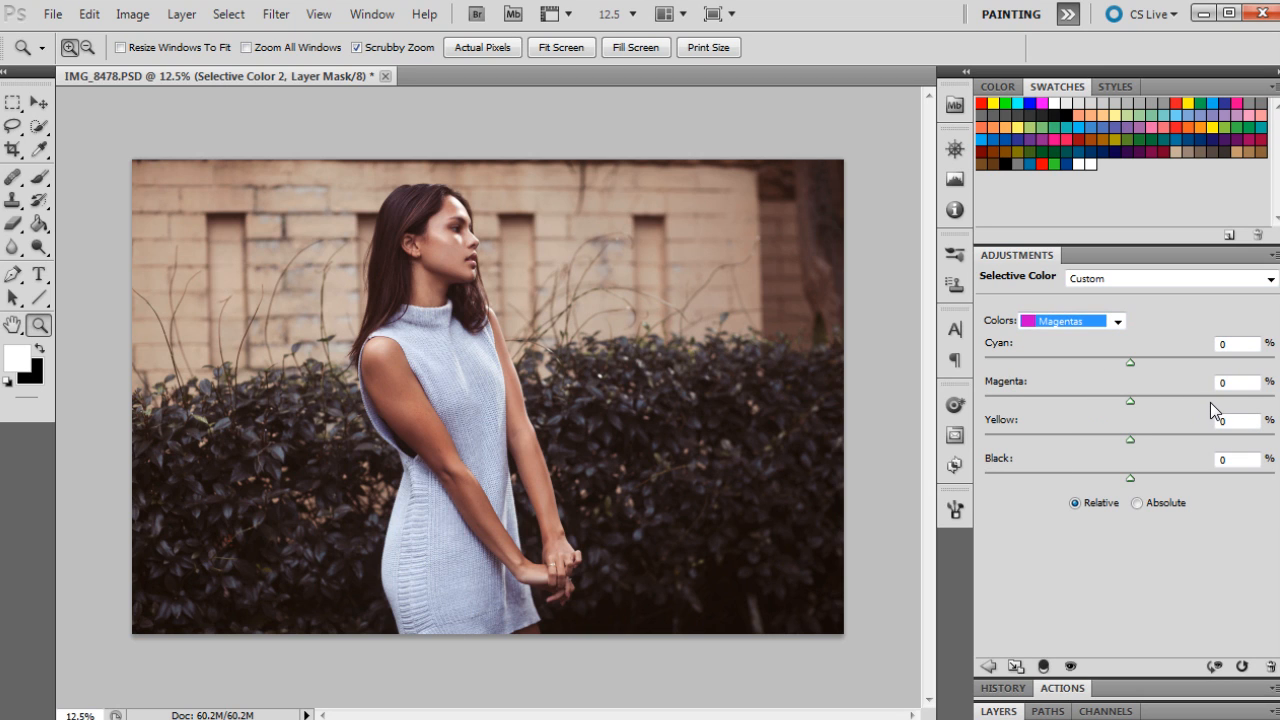
{"action": "left_click", "coordinate": [1232, 382]}
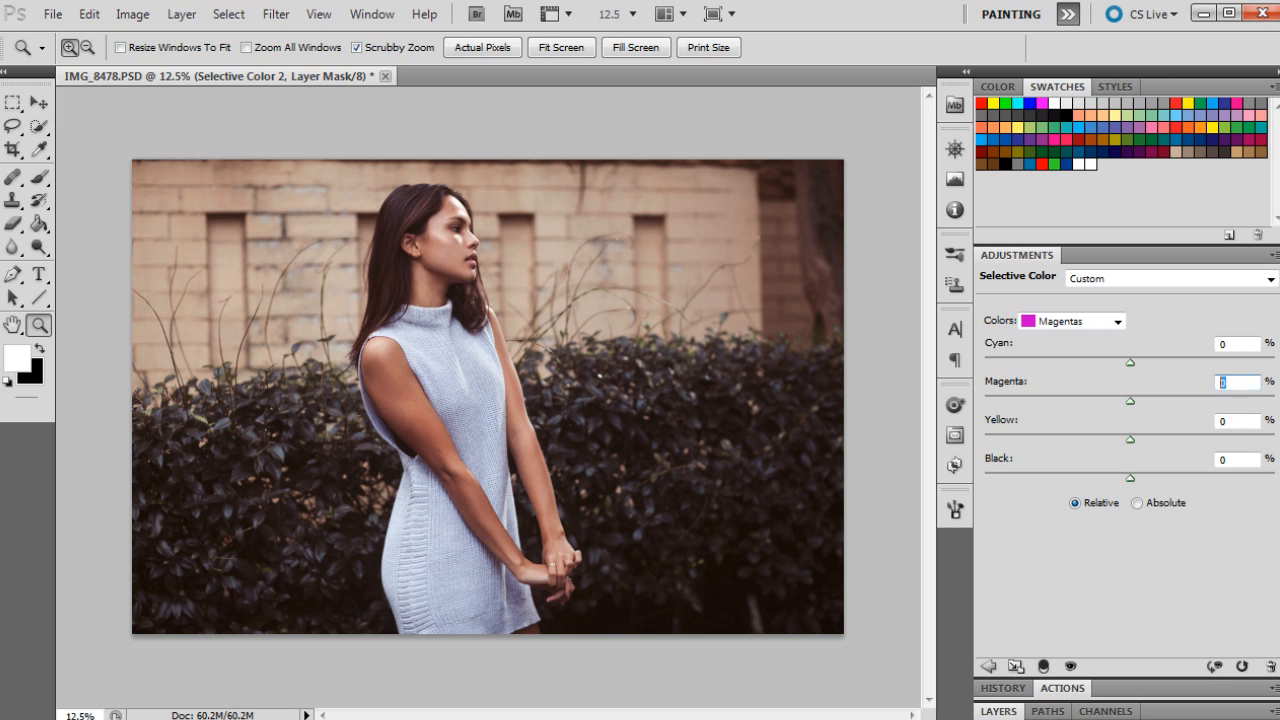
{"action": "type", "text": "-38"}
Step: Set the Neutrals colour to Magenta -3% and Yellow 2%
{"action": "left_click", "coordinate": [1074, 324]}
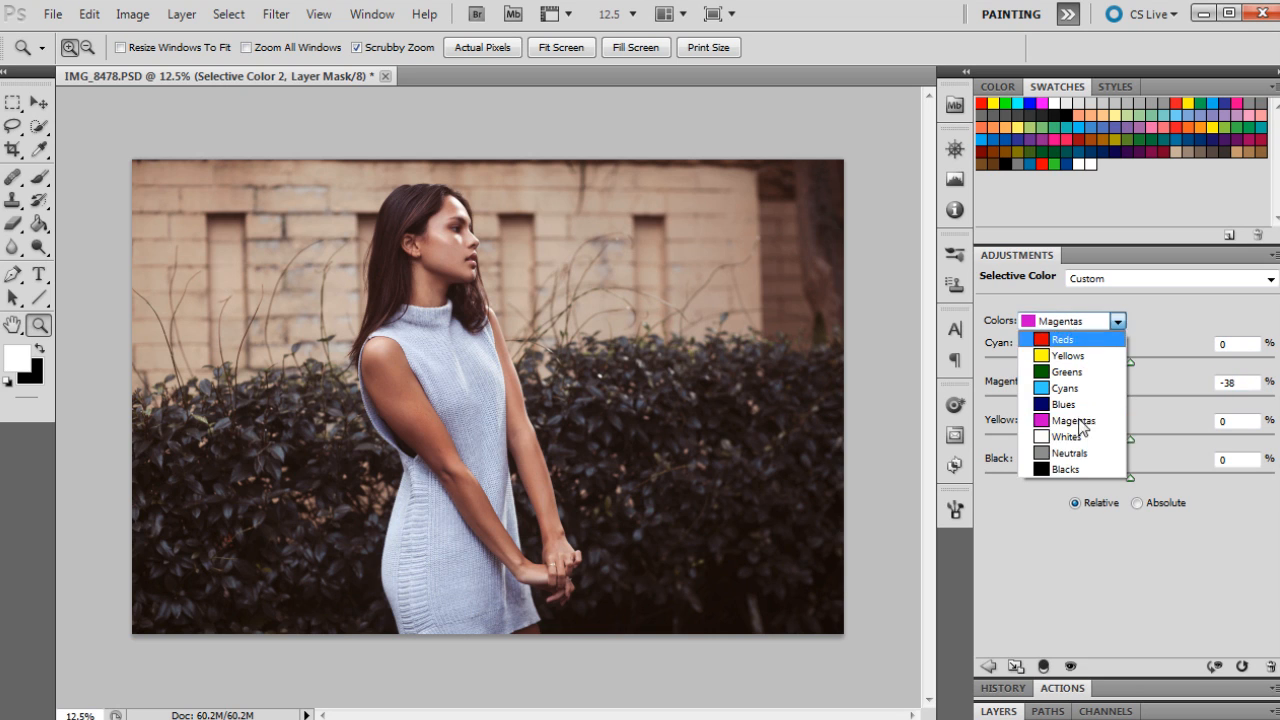
{"action": "left_click", "coordinate": [1070, 453]}
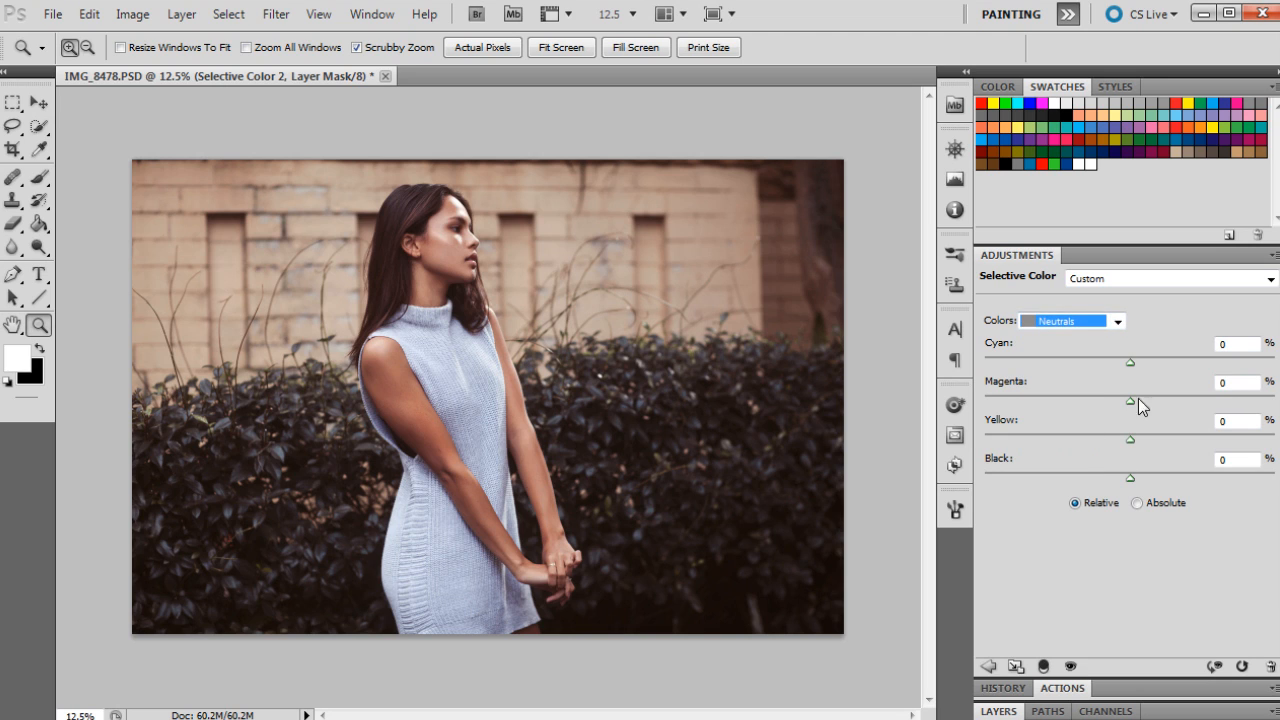
{"action": "left_click_drag", "start_coordinate": [1243, 383], "coordinate": [1183, 375]}
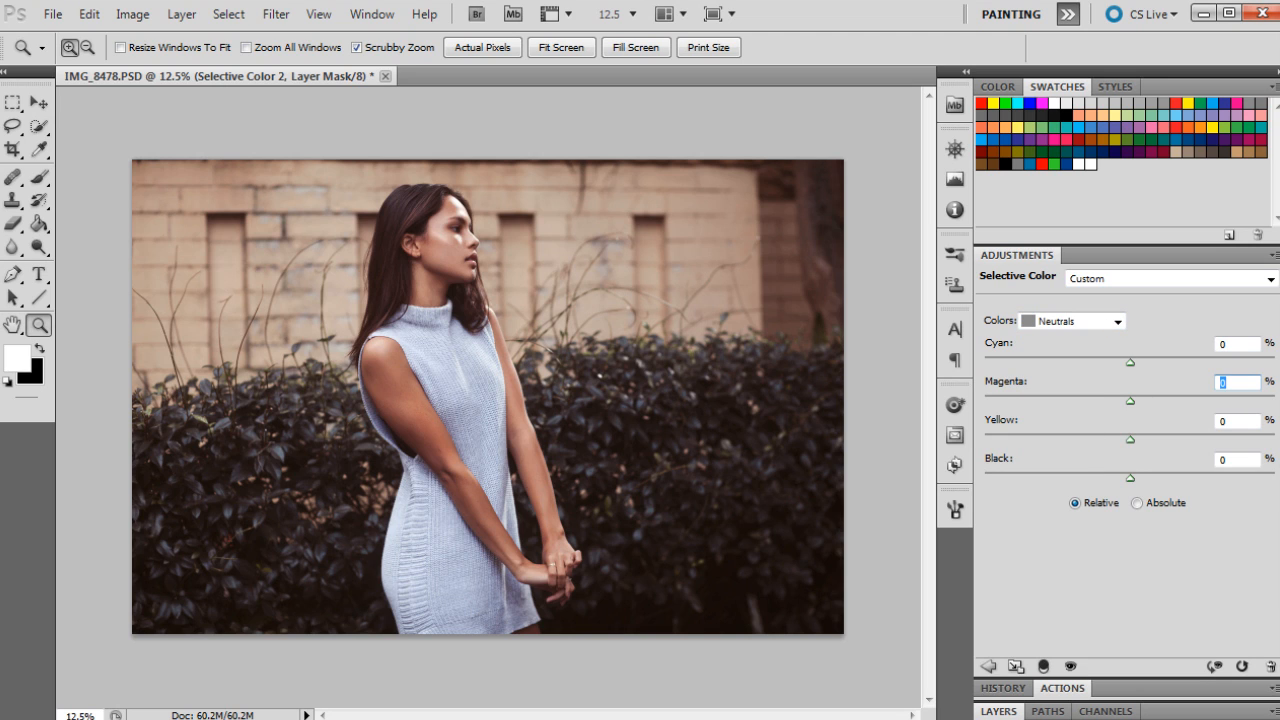
{"action": "type", "text": "-3"}
{"action": "key", "text": "Tab"}
{"action": "type", "text": "2"}
Step: Set the Blacks colour to Magenta 5% and Yellow -5%, then return to the layers list
{"action": "left_click", "coordinate": [1108, 325]}
{"action": "left_click", "coordinate": [1057, 469]}
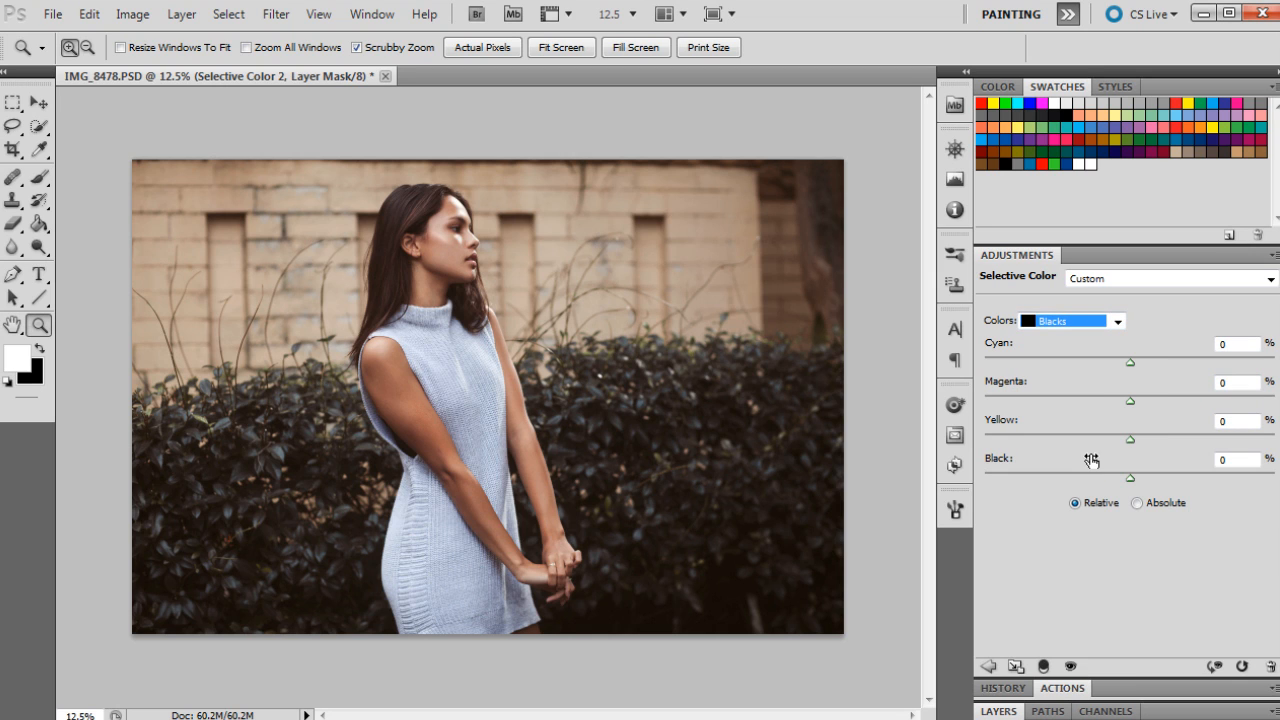
{"action": "left_click", "coordinate": [1236, 383]}
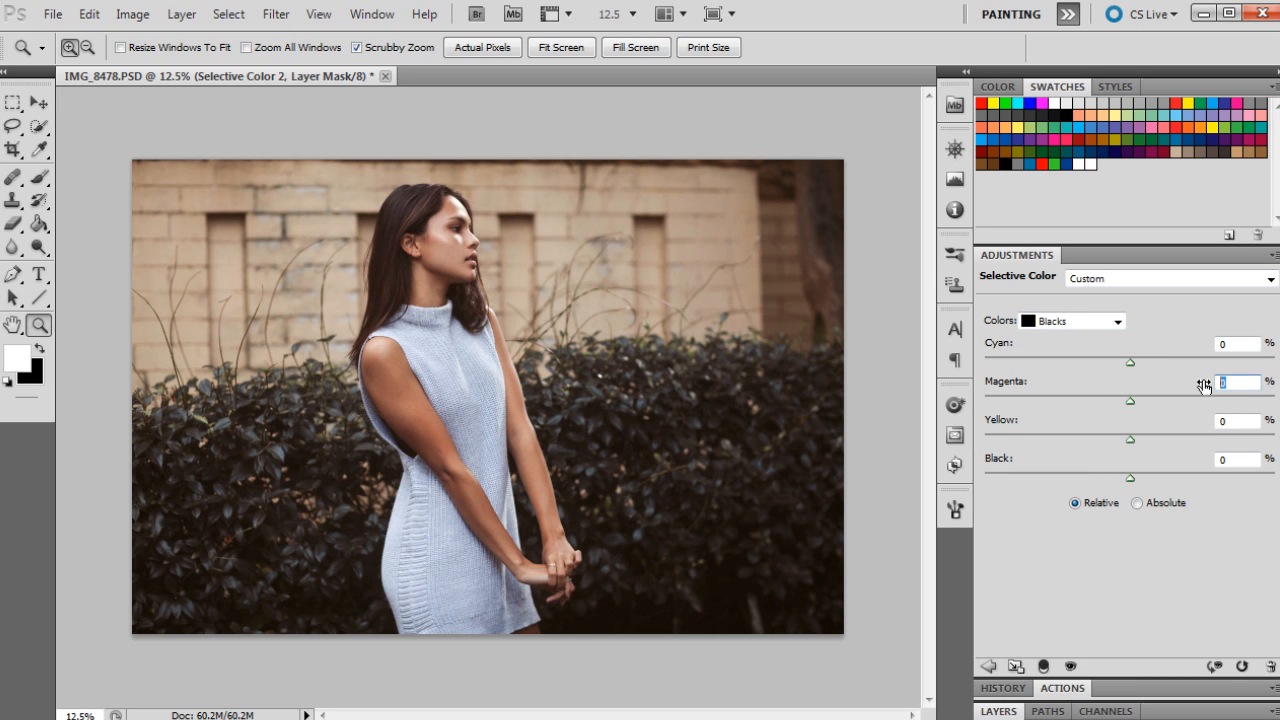
{"action": "type", "text": "5"}
{"action": "key", "text": "Return"}
{"action": "type", "text": "0"}
{"action": "key", "text": "Return"}
{"action": "type", "text": "5"}
{"action": "left_click", "coordinate": [1212, 421]}
{"action": "type", "text": "-5"}
{"action": "left_click", "coordinate": [1000, 711]}
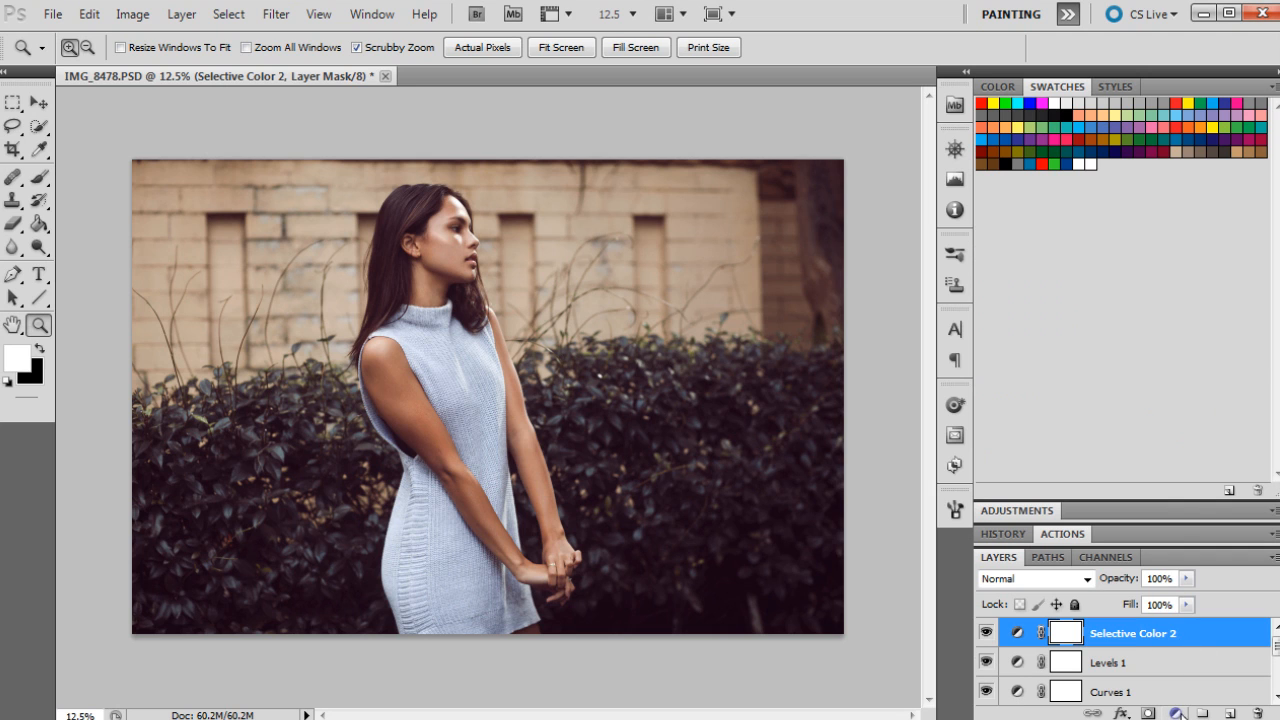
Step: Add a Vibrance adjustment with Vibrance set to -5
{"action": "left_click", "coordinate": [1178, 713]}
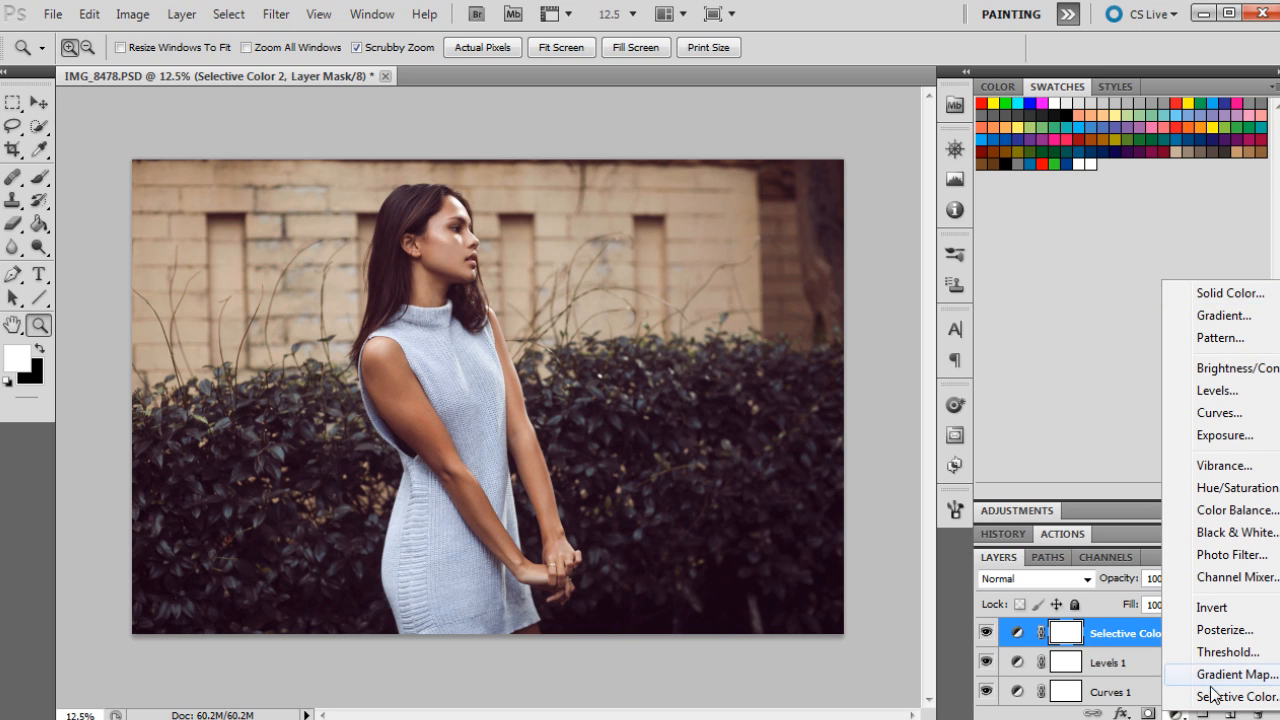
{"action": "left_click", "coordinate": [1228, 466]}
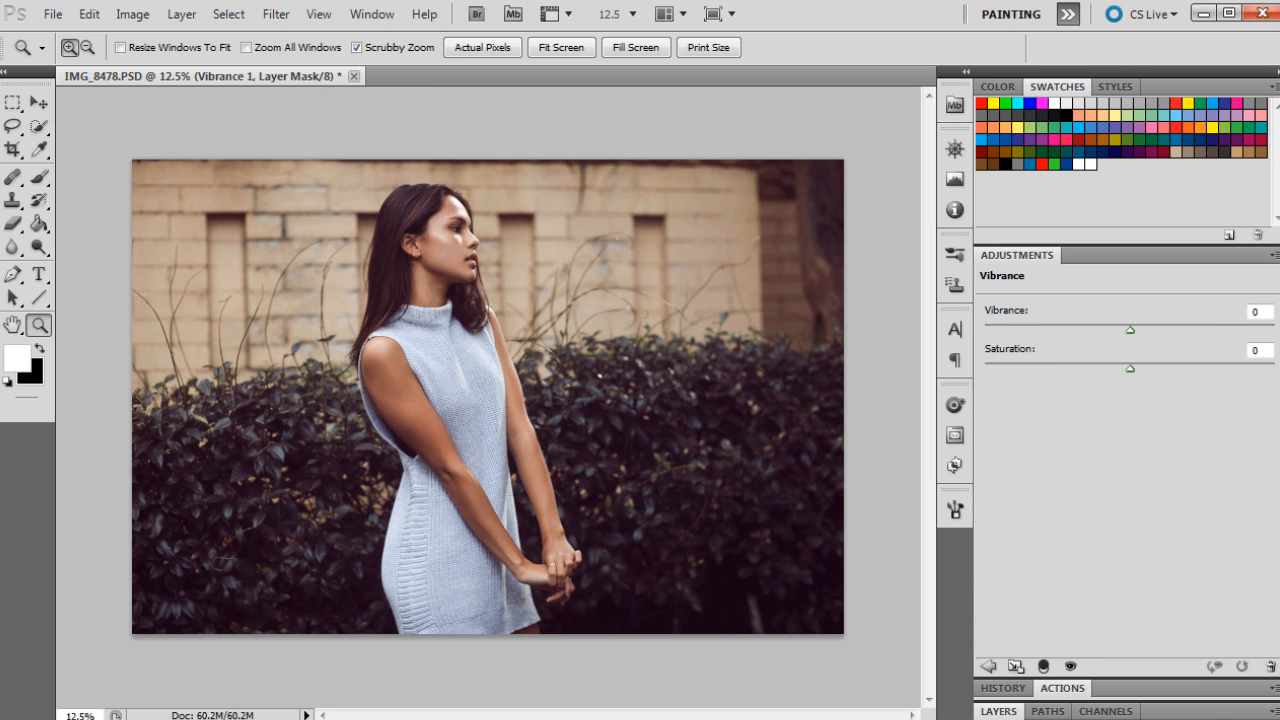
{"action": "left_click", "coordinate": [1256, 311]}
{"action": "type", "text": "-5"}
{"action": "left_click", "coordinate": [1250, 351]}
{"action": "left_click", "coordinate": [1012, 711]}
Step: Add a third Solid Color fill layer with the colour #3a1818
{"action": "left_click", "coordinate": [1177, 713]}
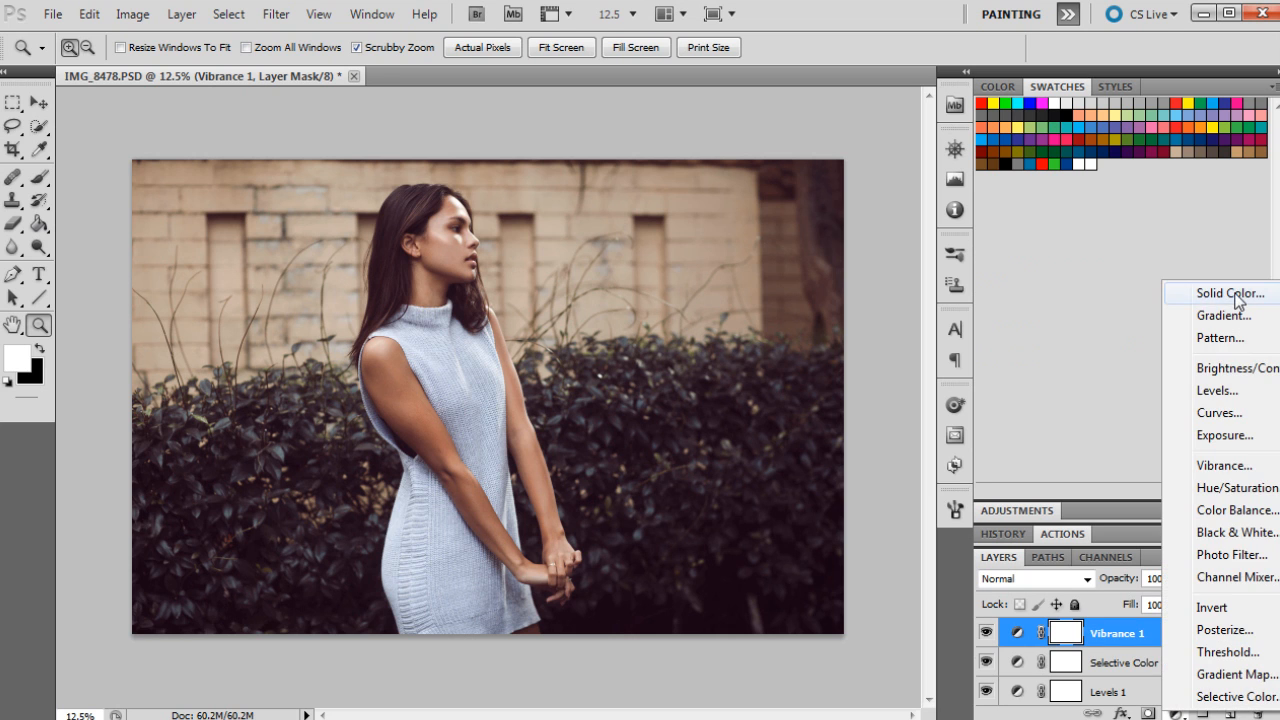
{"action": "left_click", "coordinate": [1192, 292]}
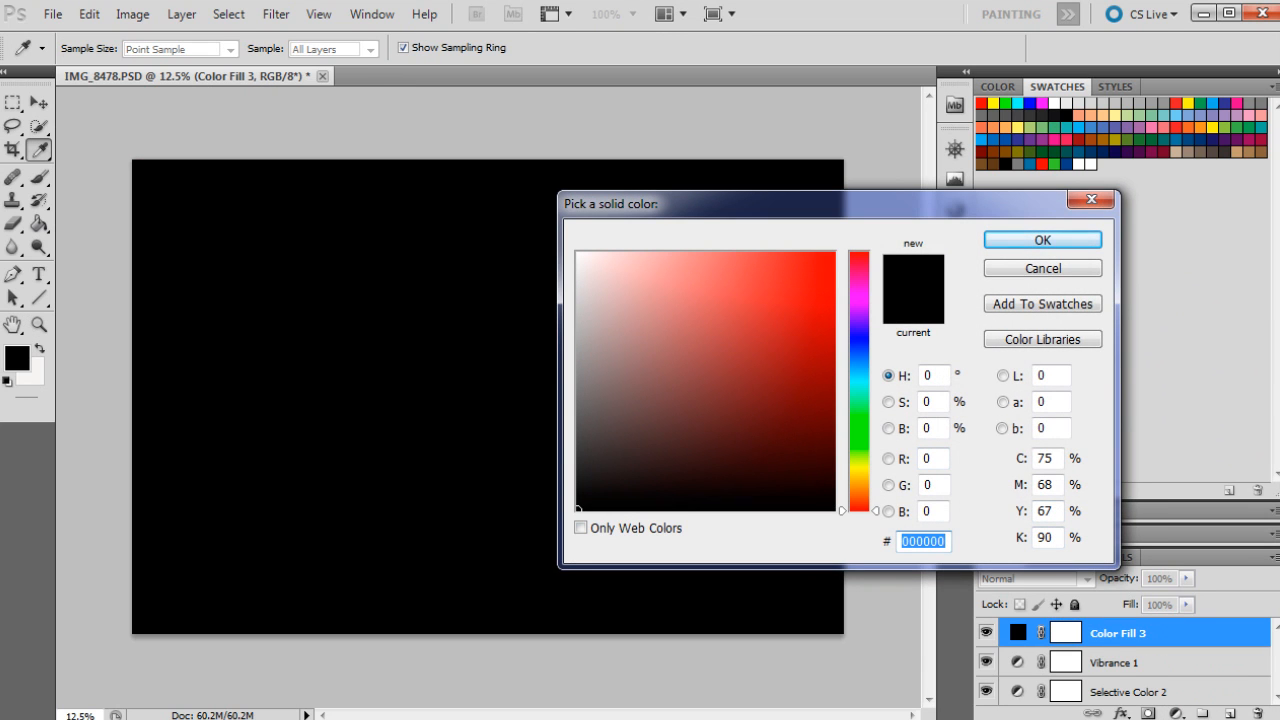
{"action": "type", "text": "3a"}
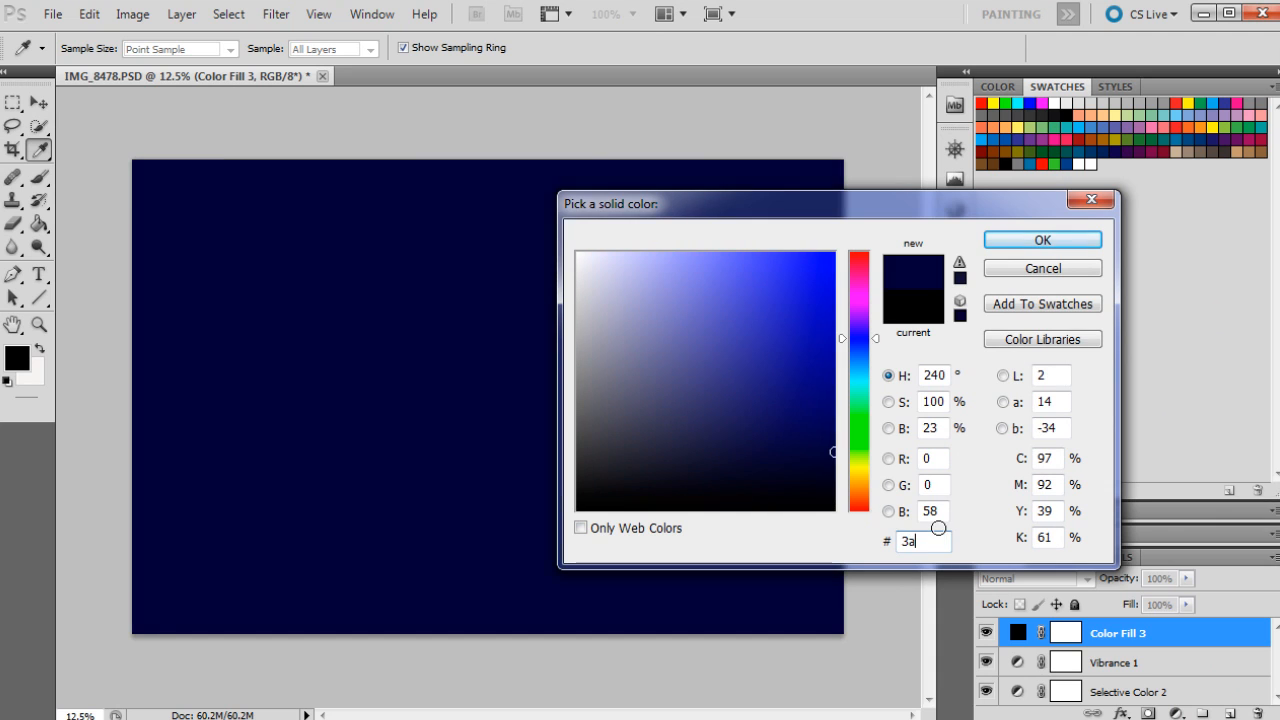
{"action": "type", "text": "18"}
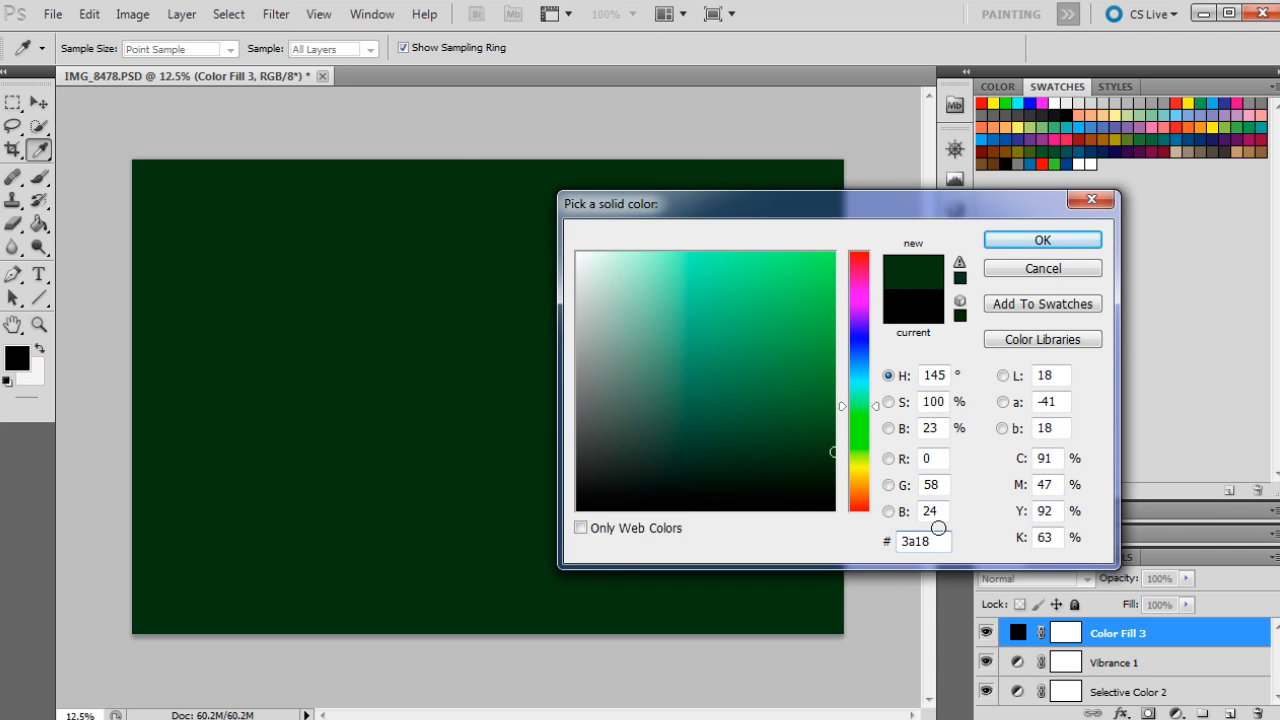
{"action": "type", "text": "18"}
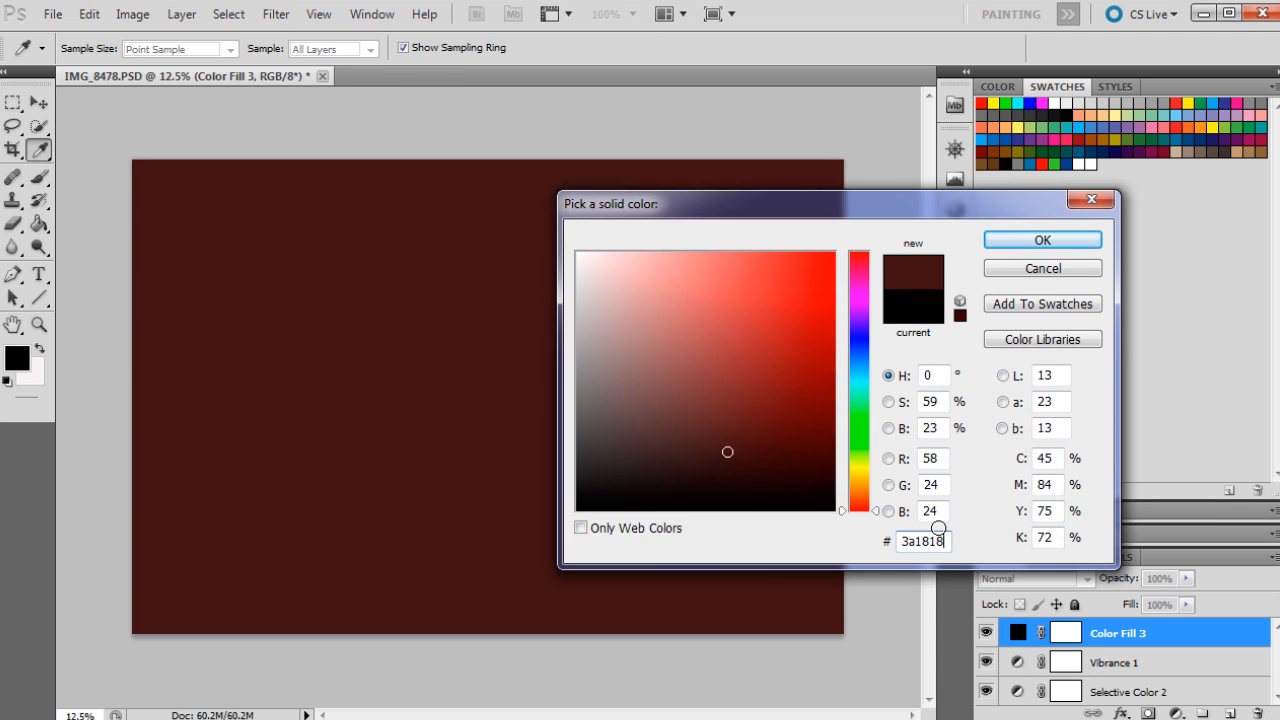
{"action": "left_click", "coordinate": [1060, 240]}
Step: Set the third Solid Color fill layer's blend mode to Soft Light and its opacity to 10%
{"action": "key", "text": "z"}
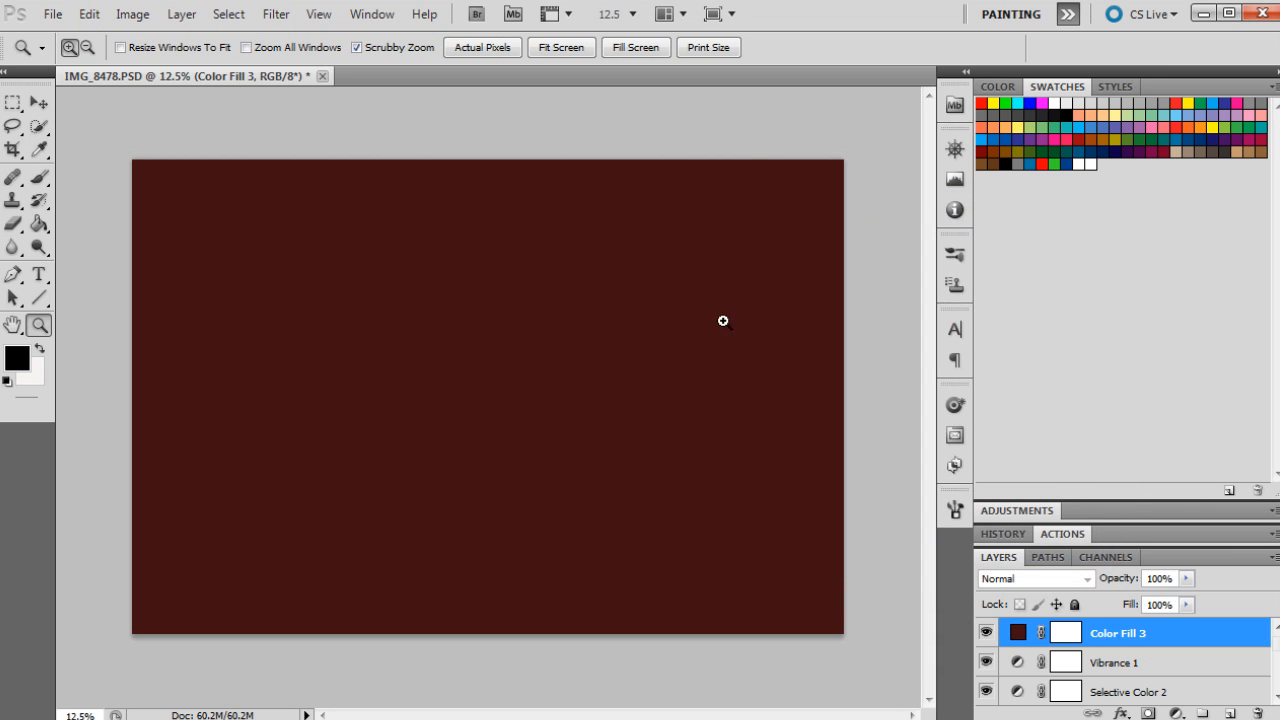
{"action": "left_click", "coordinate": [1060, 578]}
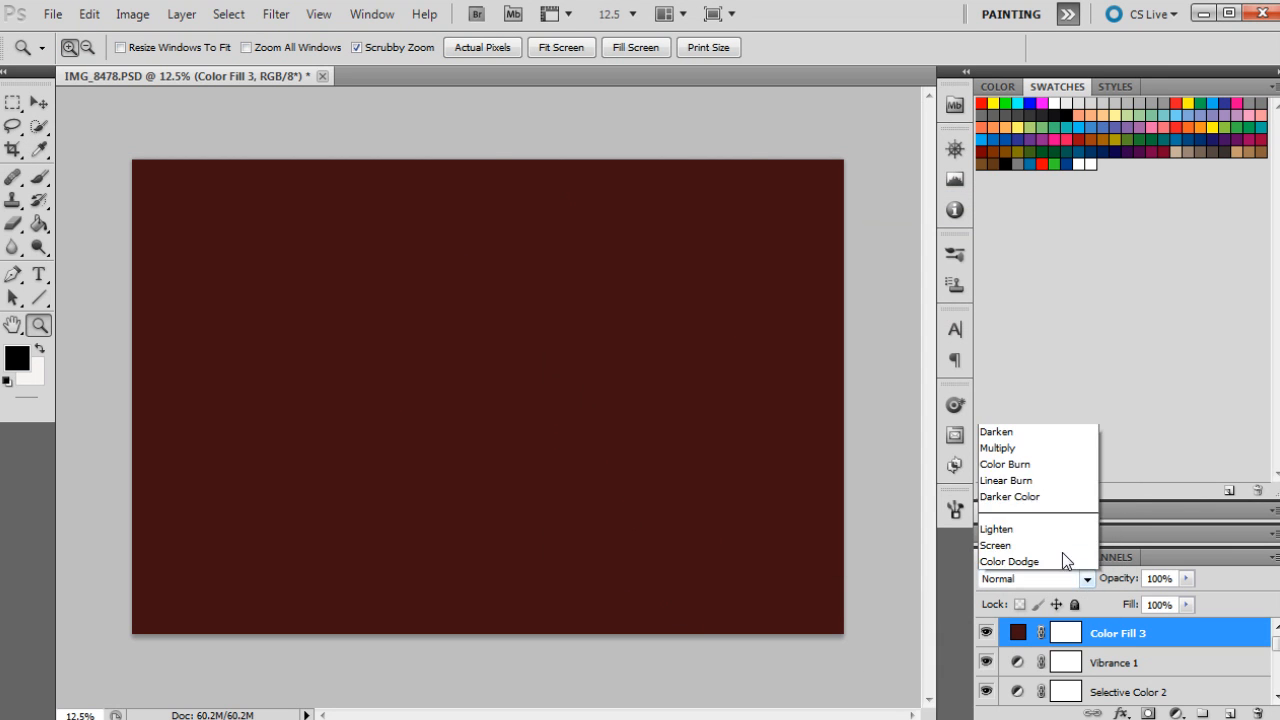
{"action": "left_click", "coordinate": [1000, 317]}
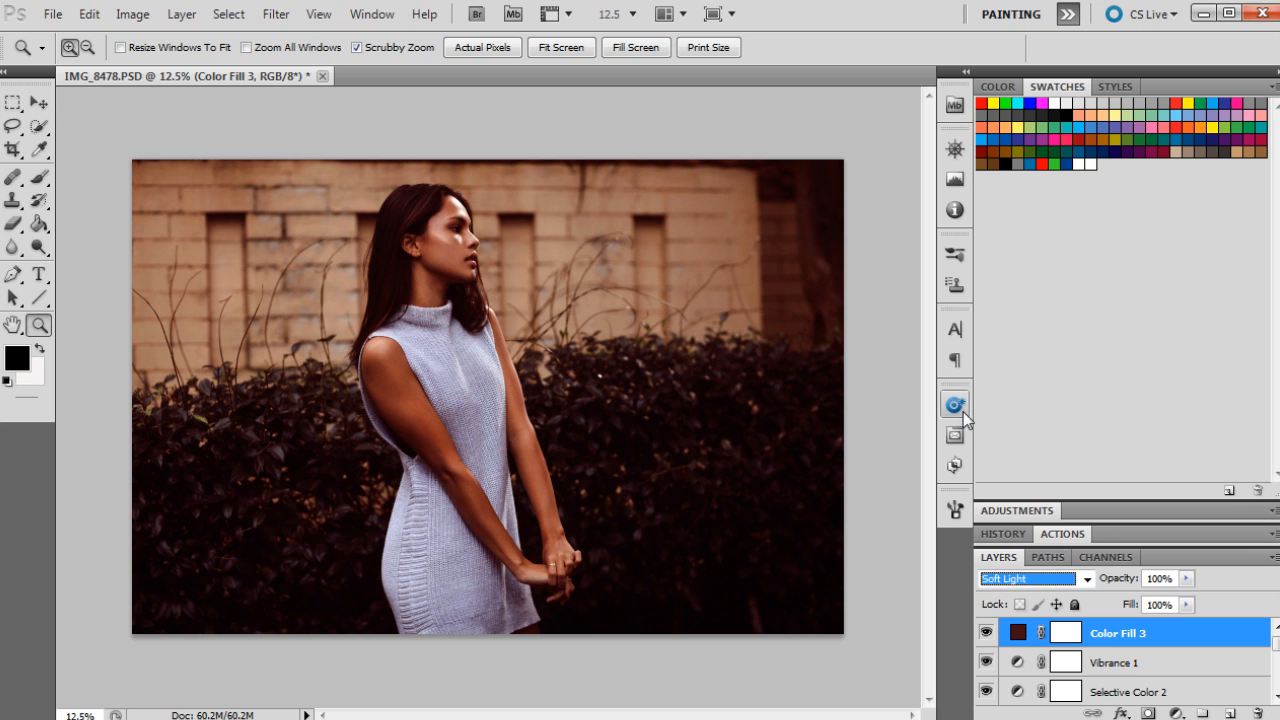
{"action": "left_click", "coordinate": [1186, 578]}
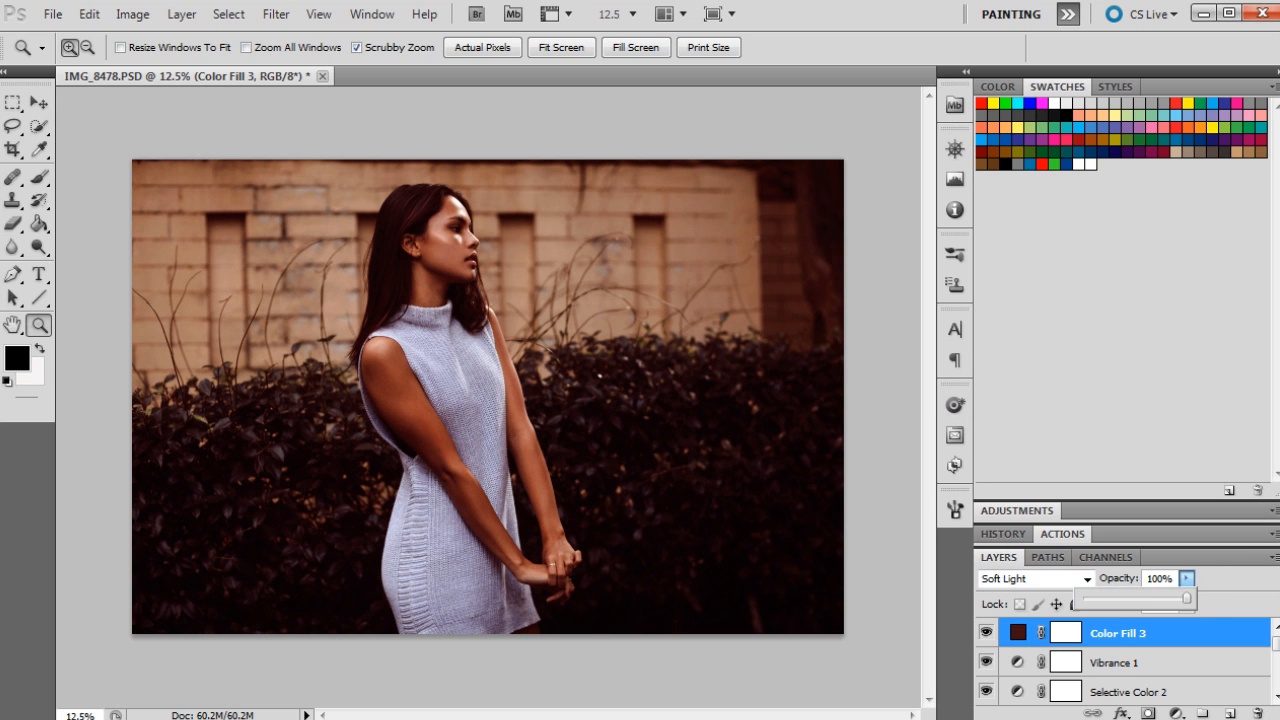
{"action": "left_click_drag", "start_coordinate": [1190, 598], "coordinate": [1093, 598]}
Step: Toggle the Color Fill 3 layer's visibility off and on to compare its effect
{"action": "left_click", "coordinate": [984, 634]}
{"action": "left_click", "coordinate": [984, 634]}
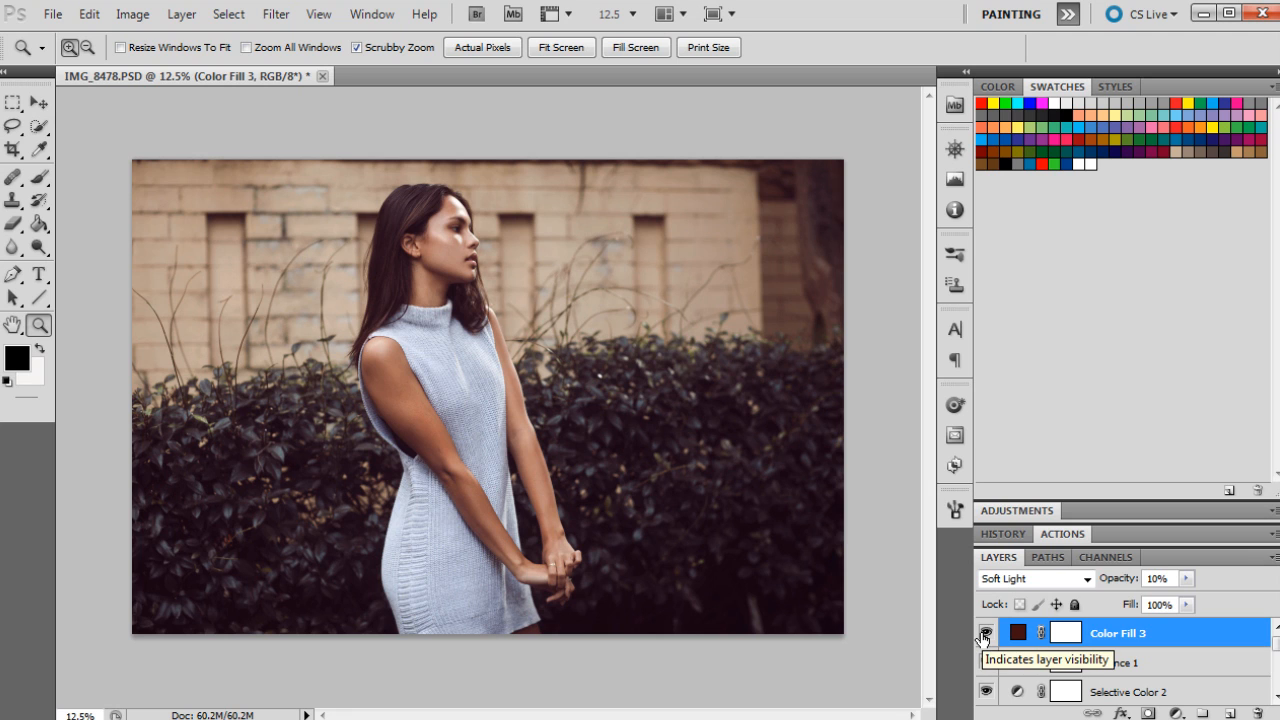
{"action": "left_click", "coordinate": [984, 636]}
{"action": "left_click", "coordinate": [984, 636]}
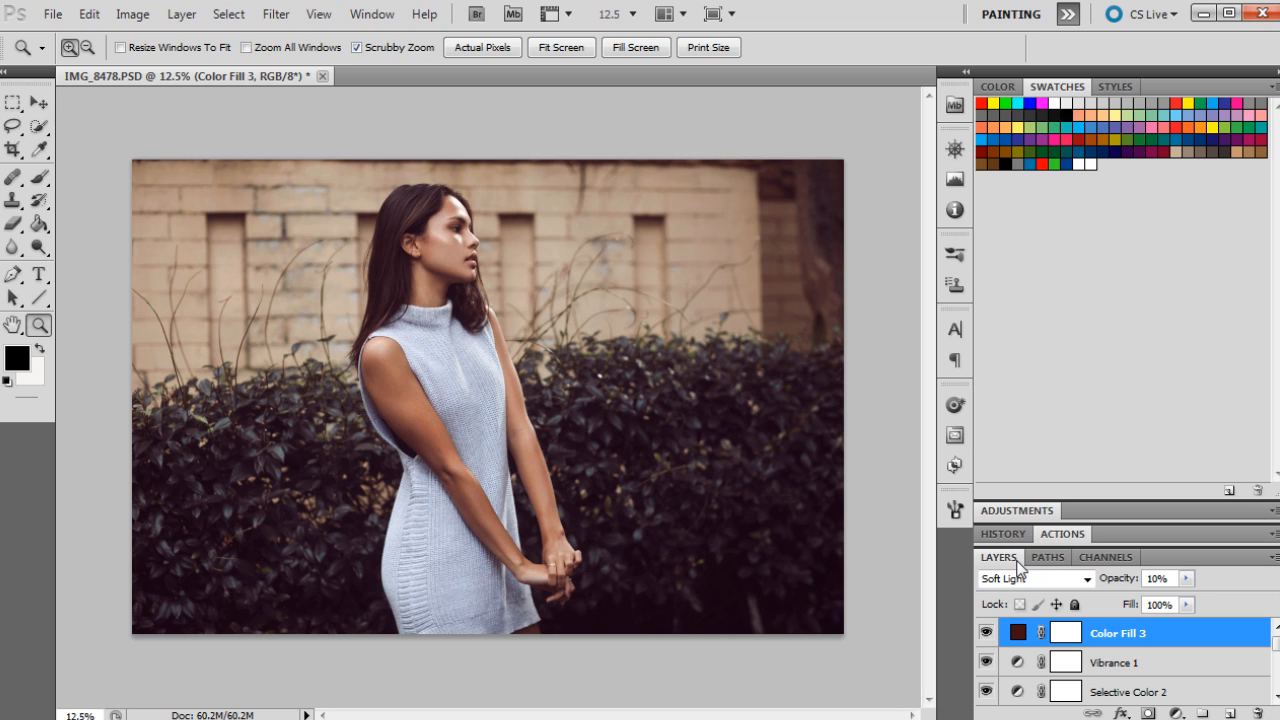
Step: Add a Gradient fill layer with Radial style and move the gradient centre toward the right side of the photo
{"action": "left_click", "coordinate": [1176, 713]}
{"action": "left_click", "coordinate": [1176, 713]}
{"action": "left_click", "coordinate": [1176, 713]}
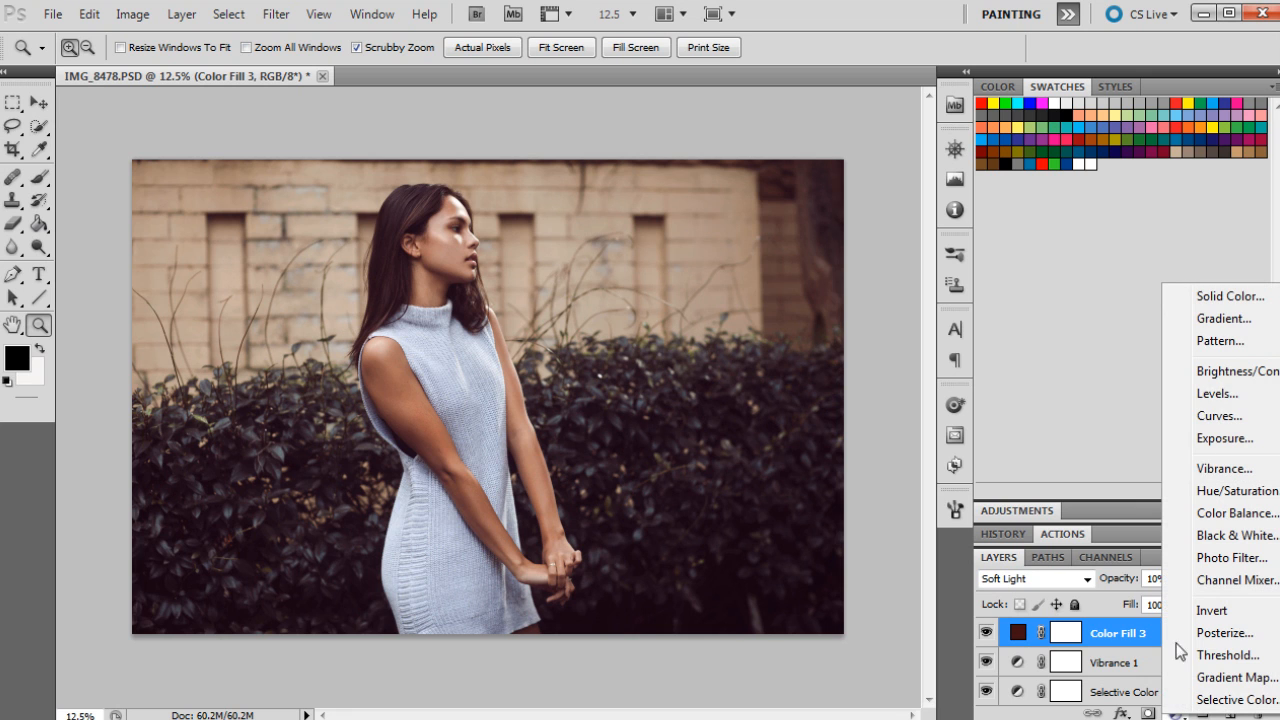
{"action": "left_click", "coordinate": [1206, 318]}
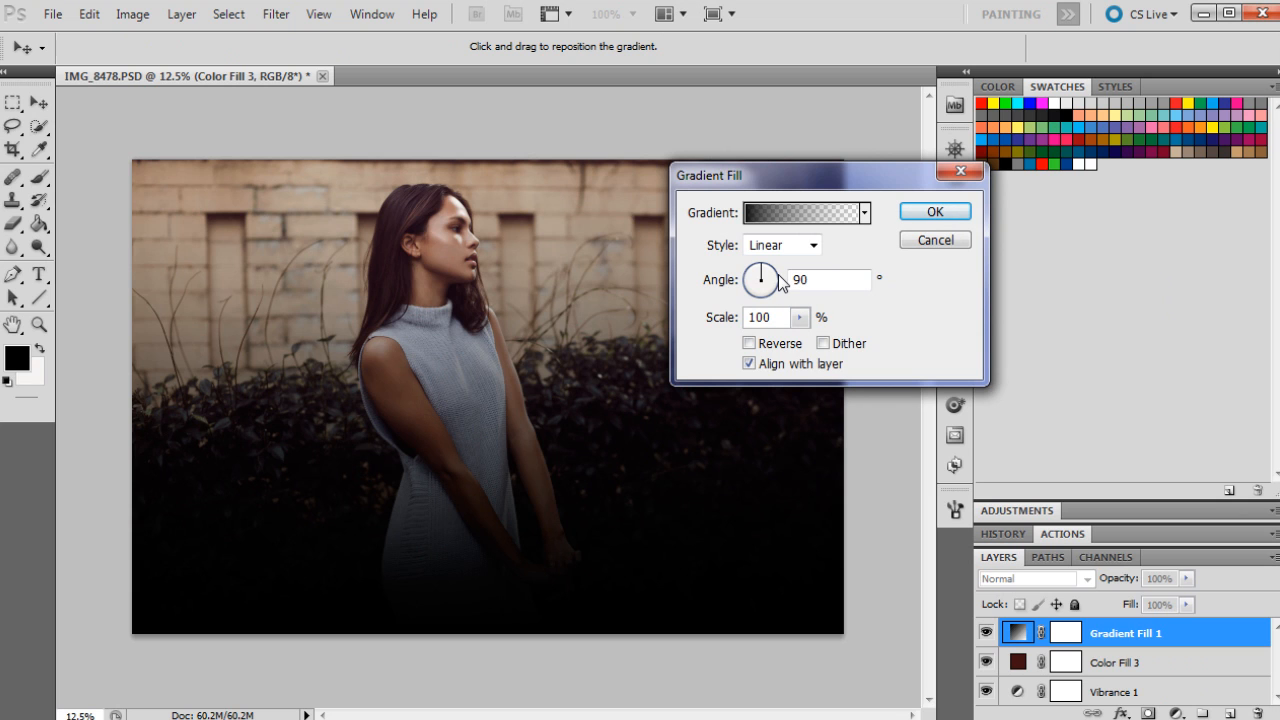
{"action": "left_click", "coordinate": [776, 245]}
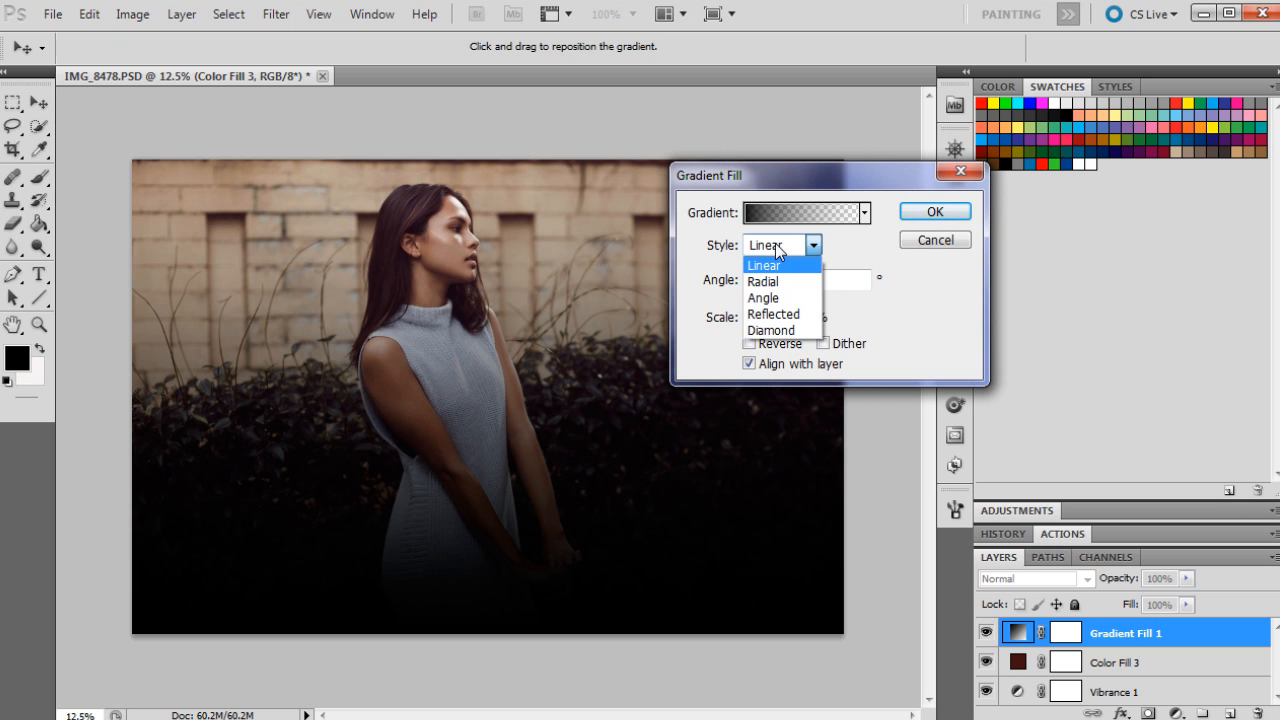
{"action": "left_click", "coordinate": [771, 281]}
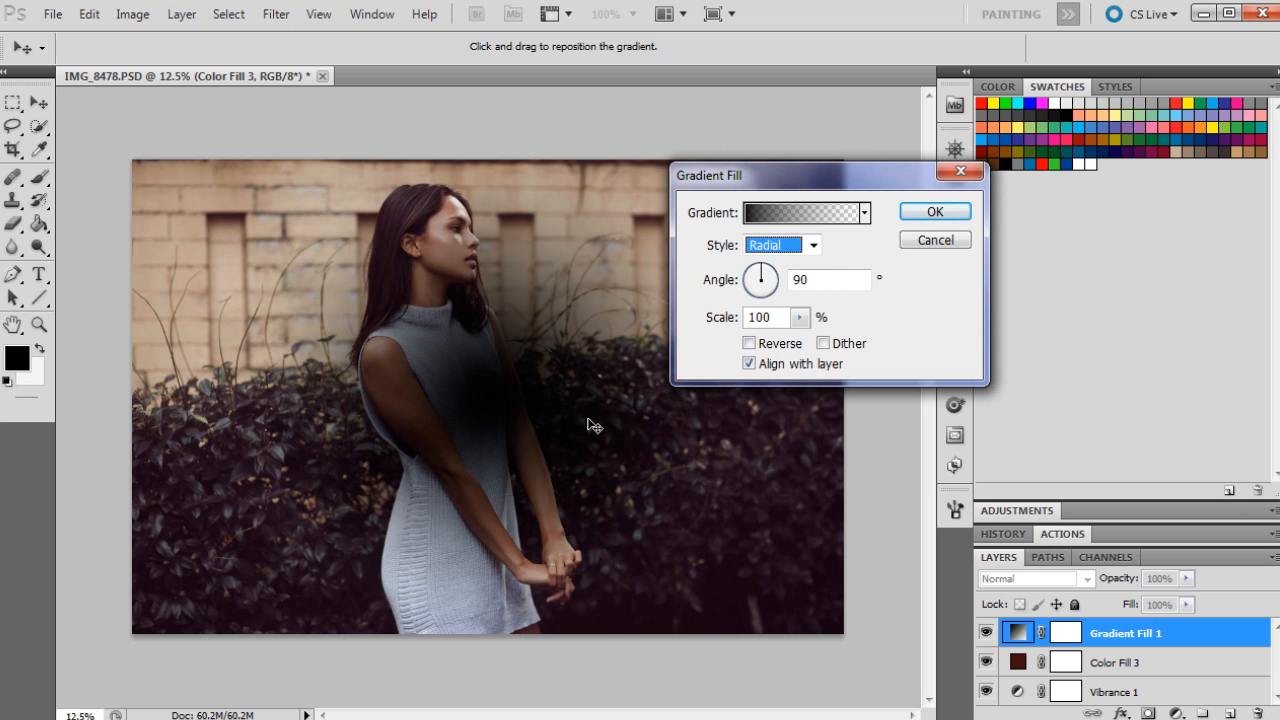
{"action": "left_click_drag", "start_coordinate": [511, 401], "coordinate": [727, 451]}
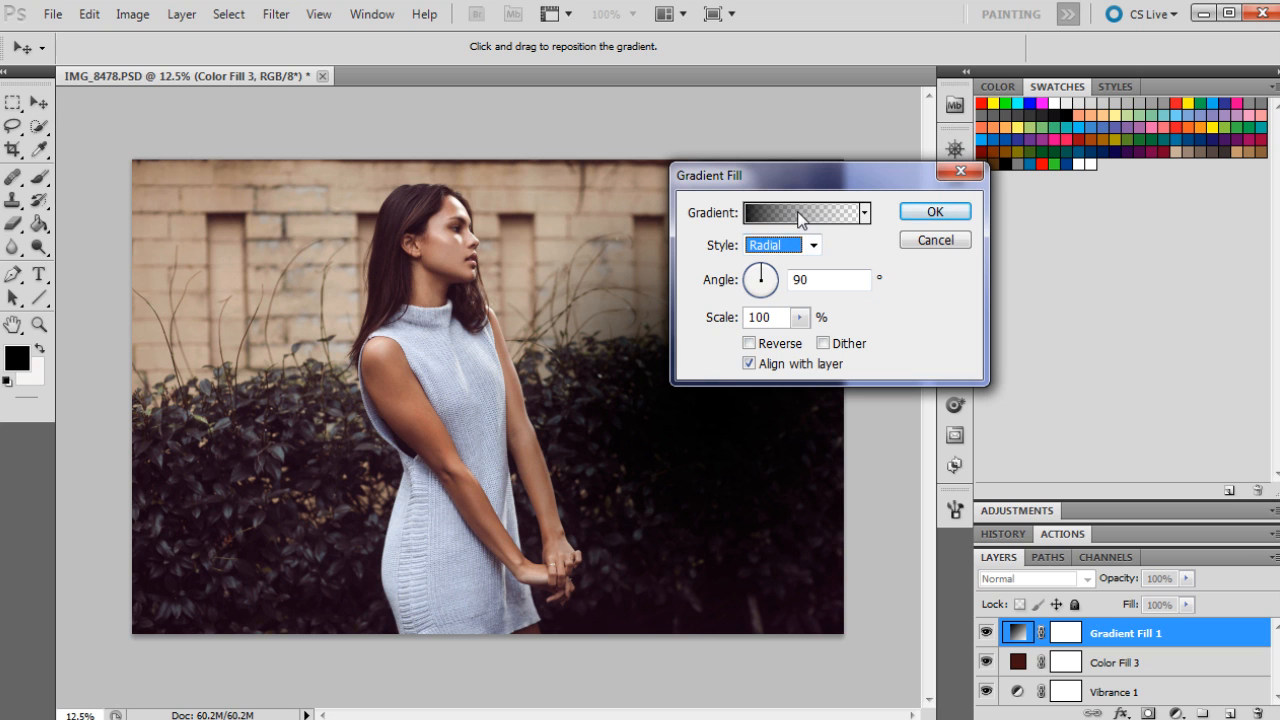
Step: Edit the gradient to Foreground to Transparent with the start stop colour #693315, and confirm the gradient fill
{"action": "left_click", "coordinate": [800, 216]}
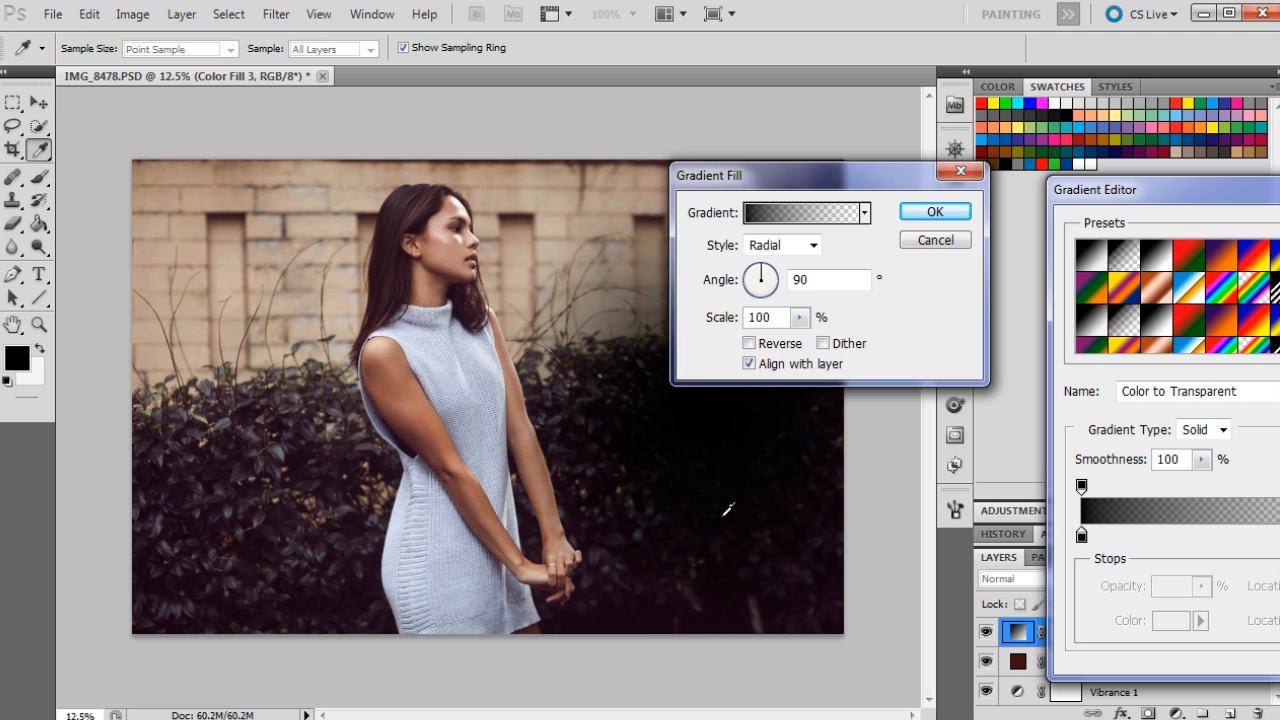
{"action": "left_click", "coordinate": [1126, 262]}
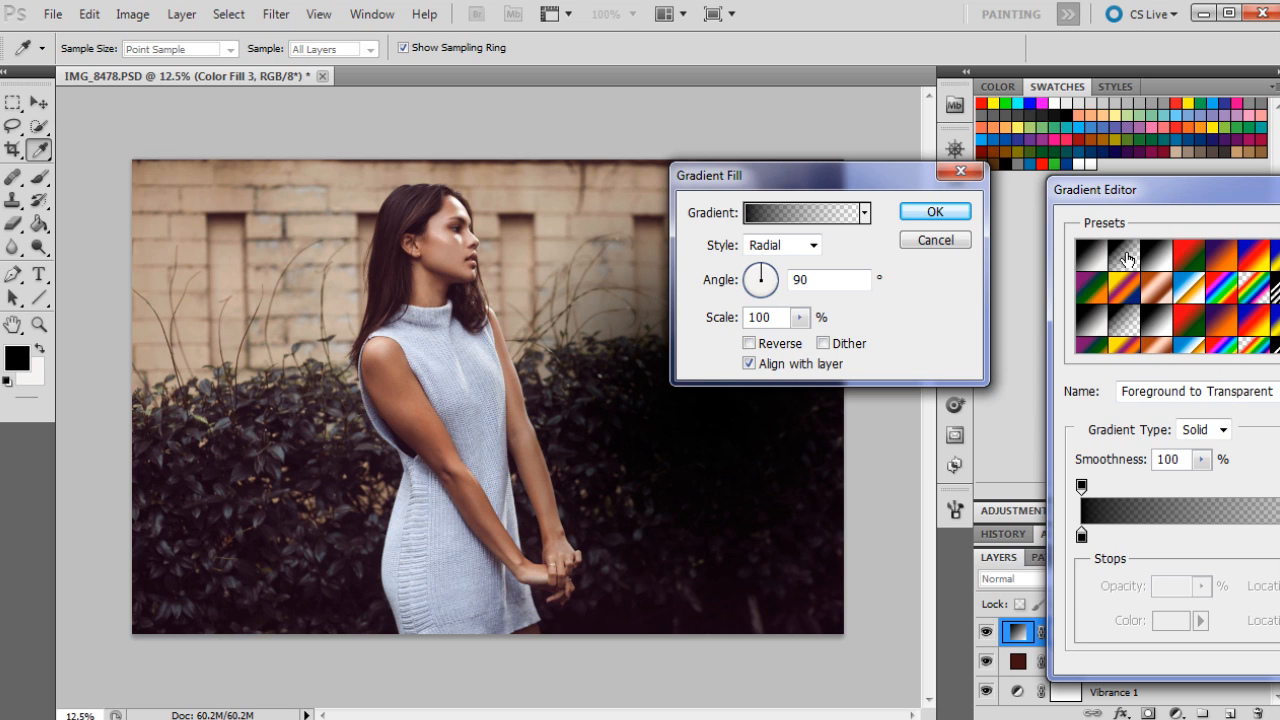
{"action": "left_click", "coordinate": [1082, 537]}
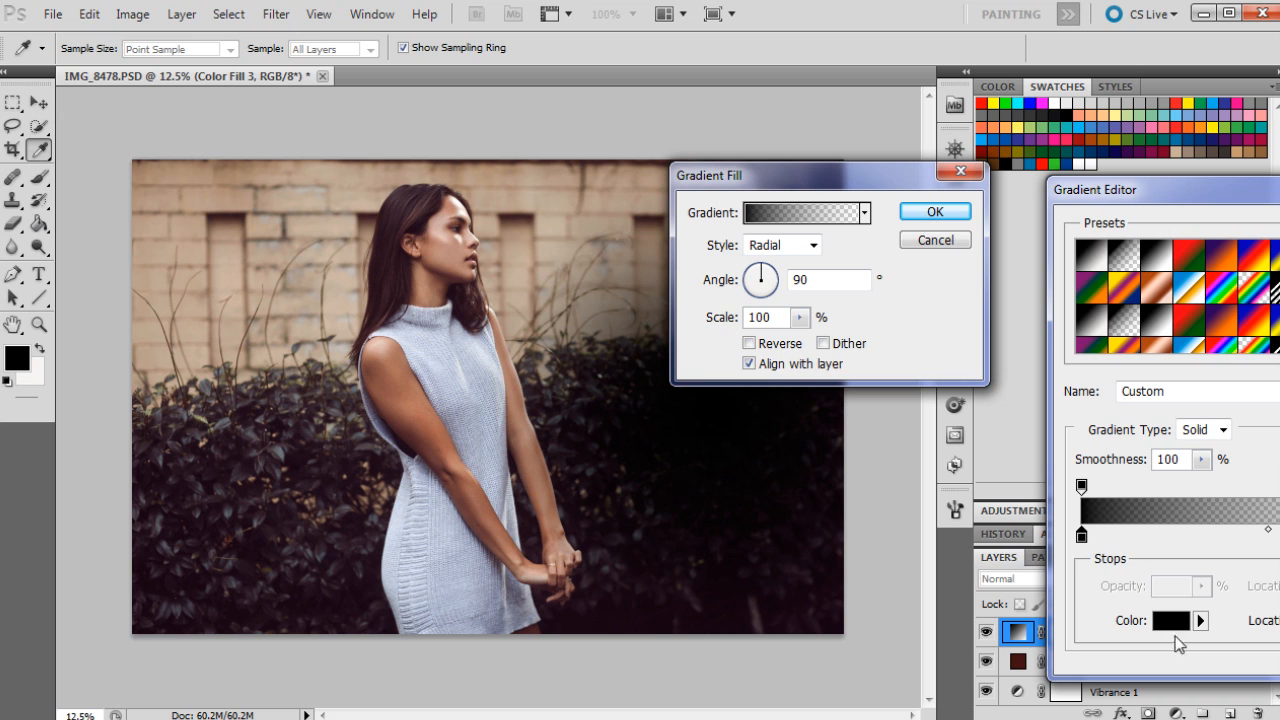
{"action": "left_click", "coordinate": [1170, 621]}
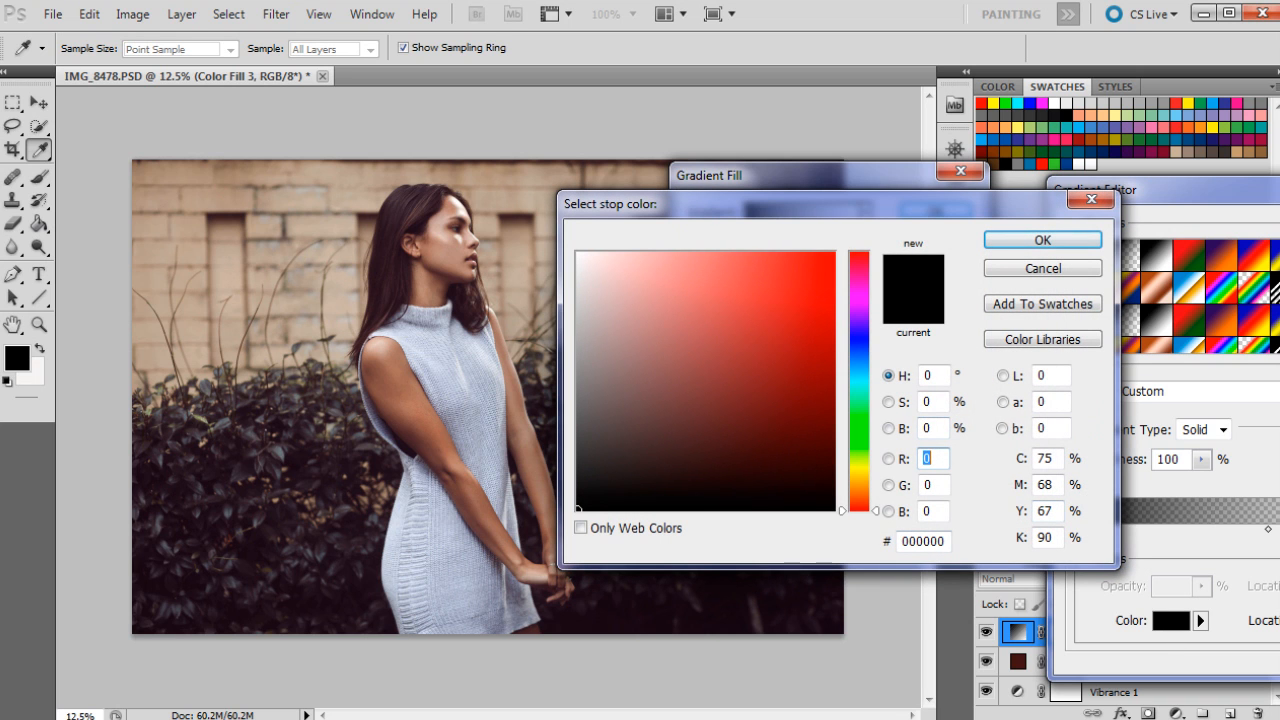
{"action": "double_click", "coordinate": [923, 541]}
{"action": "type", "text": "006933"}
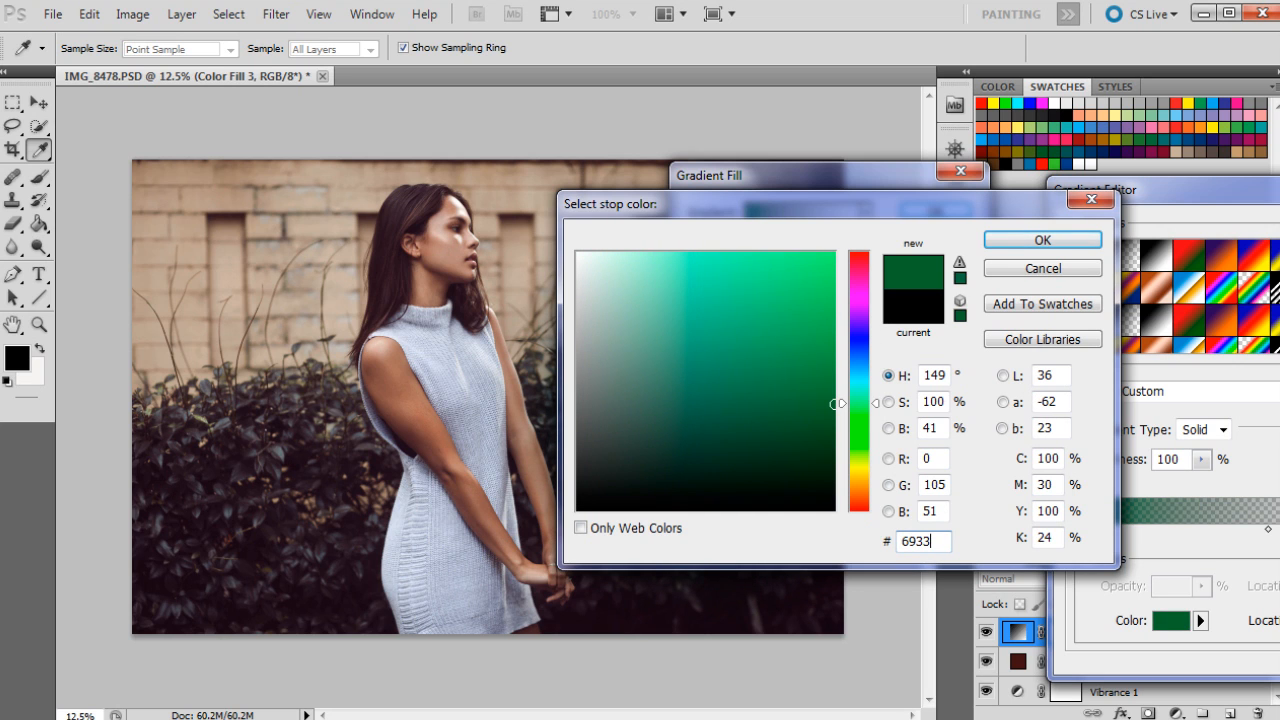
{"action": "type", "text": "15"}
{"action": "left_click", "coordinate": [1042, 242]}
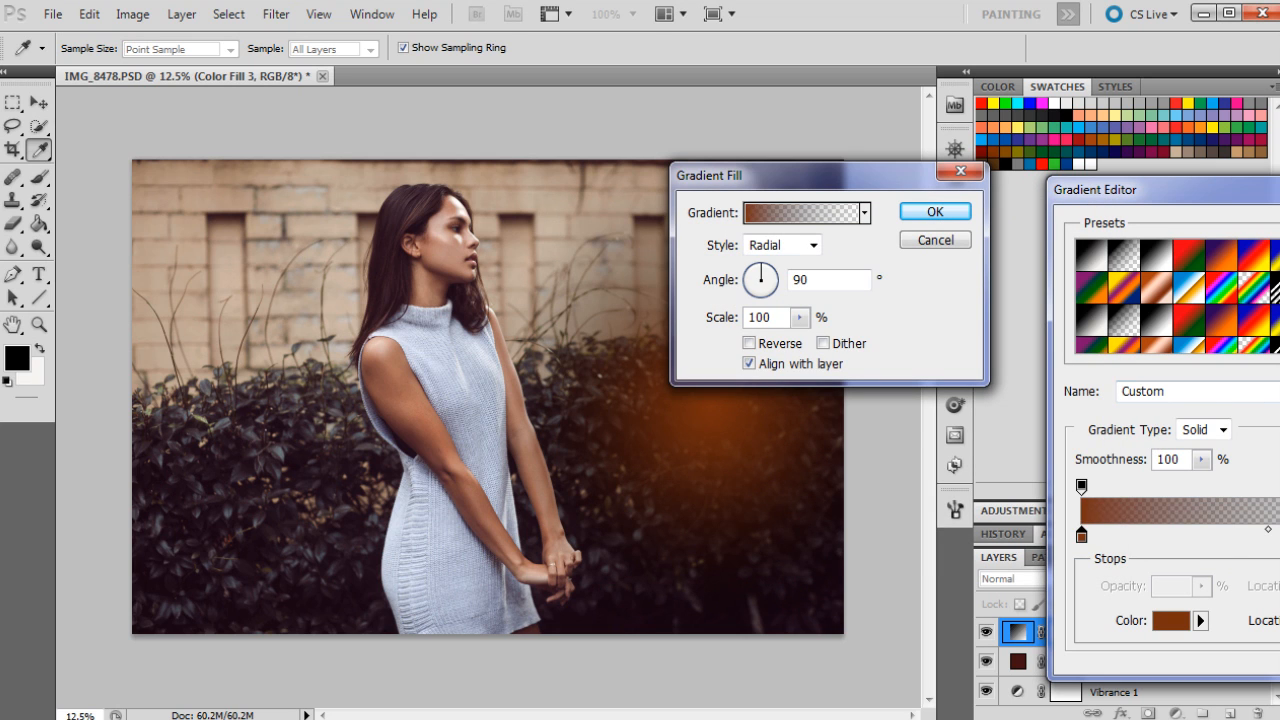
{"action": "key", "text": "Return"}
{"action": "left_click", "coordinate": [918, 211]}
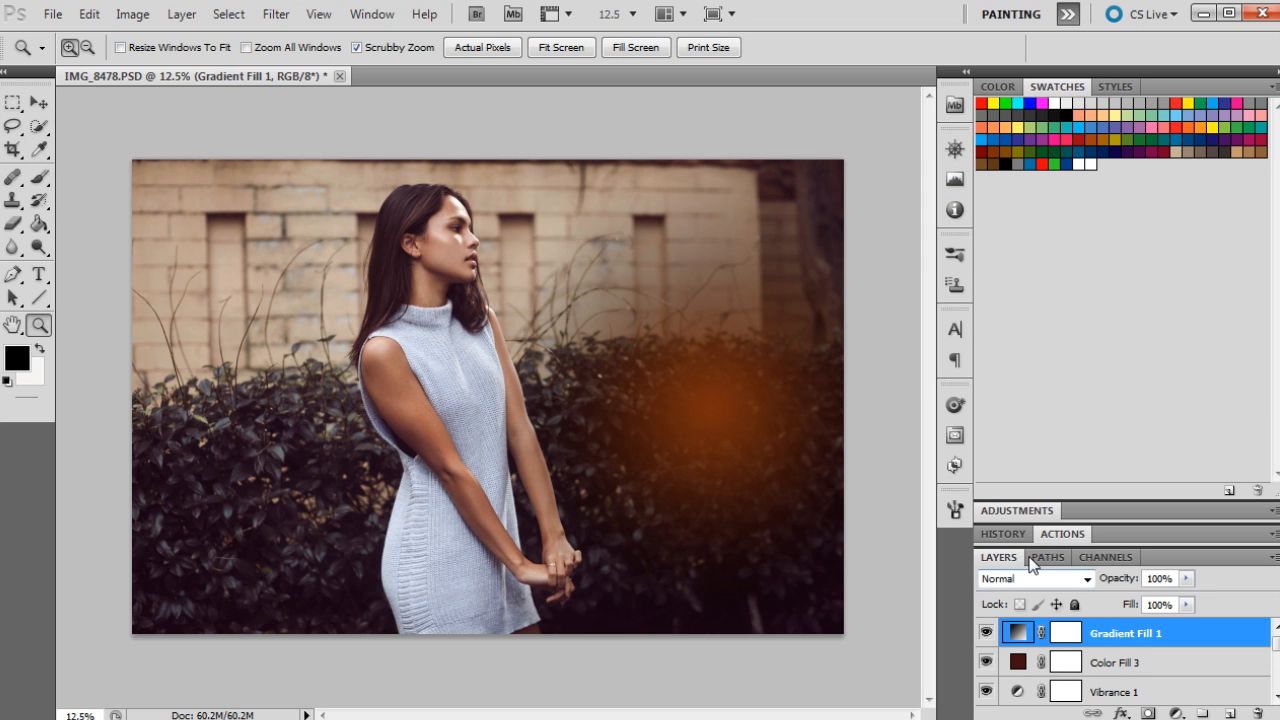
Step: Set the gradient fill layer's blend mode to Soft Light and its opacity to 50%
{"action": "left_click", "coordinate": [1004, 576]}
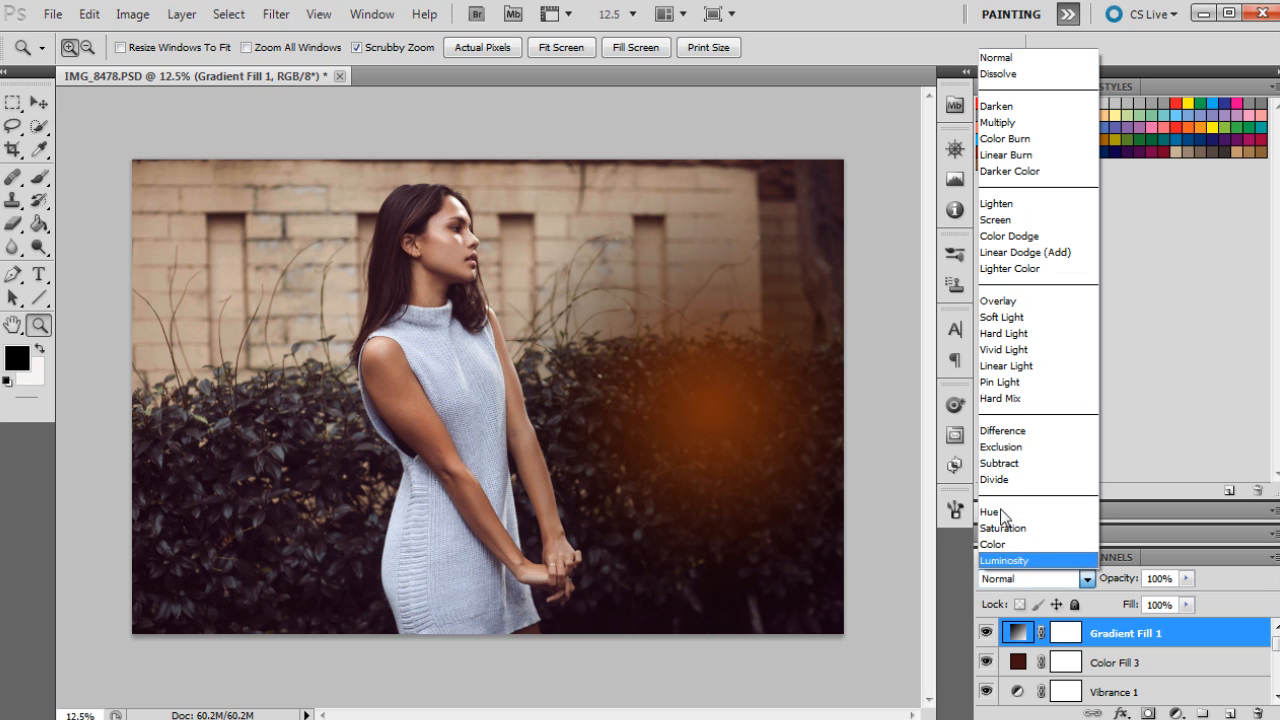
{"action": "left_click", "coordinate": [1003, 317]}
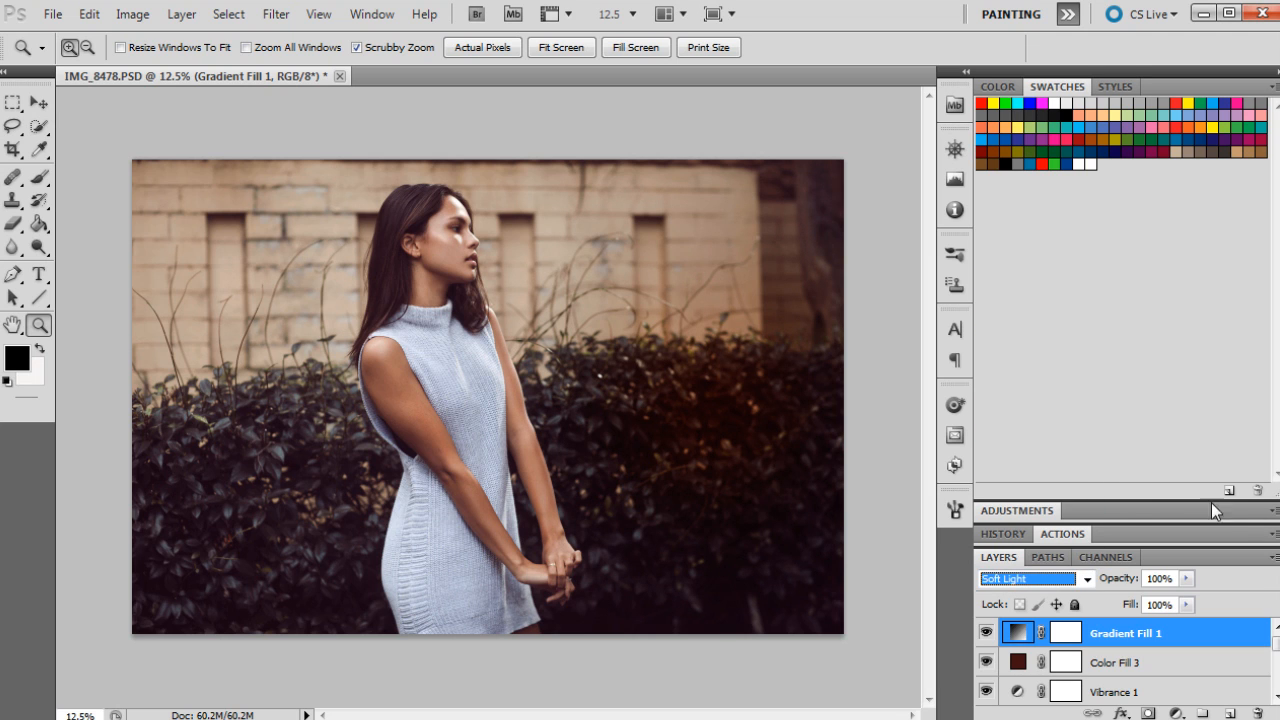
{"action": "left_click_drag", "start_coordinate": [1186, 578], "coordinate": [1135, 602]}
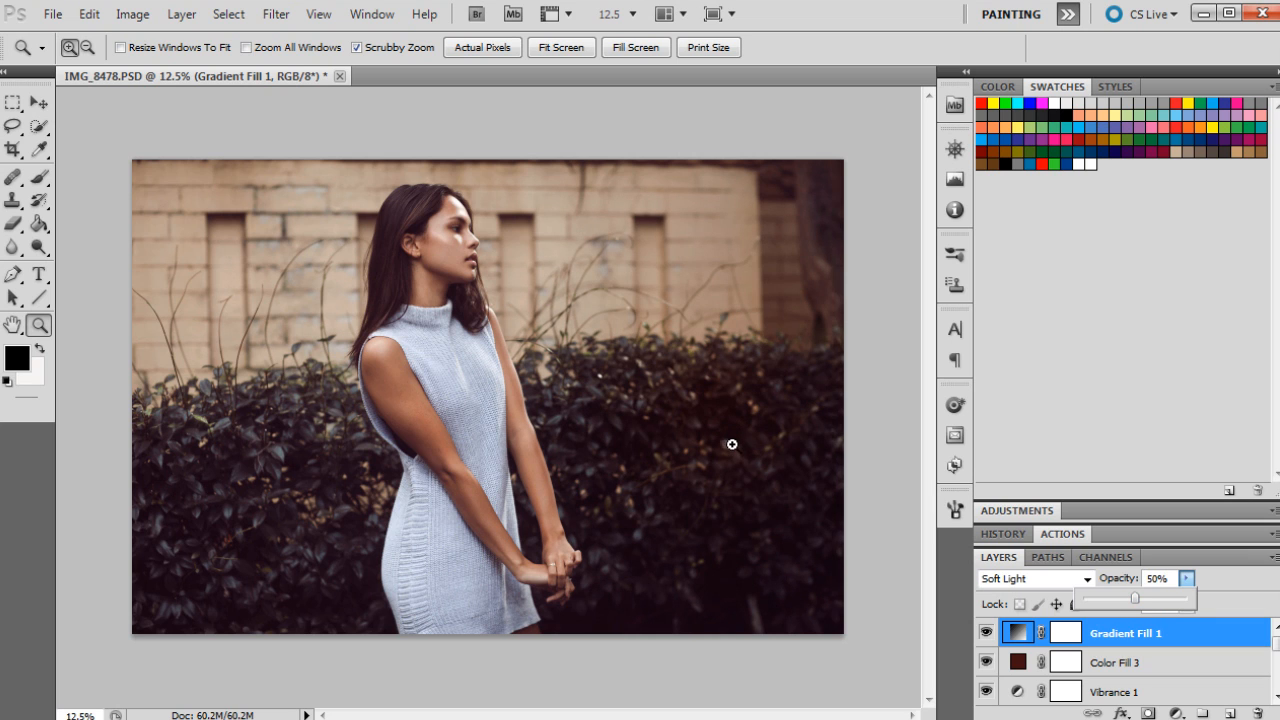
Step: Reopen the gradient fill and reposition the radial glow toward the right side of the hedge behind the model
{"action": "double_click", "coordinate": [1018, 633]}
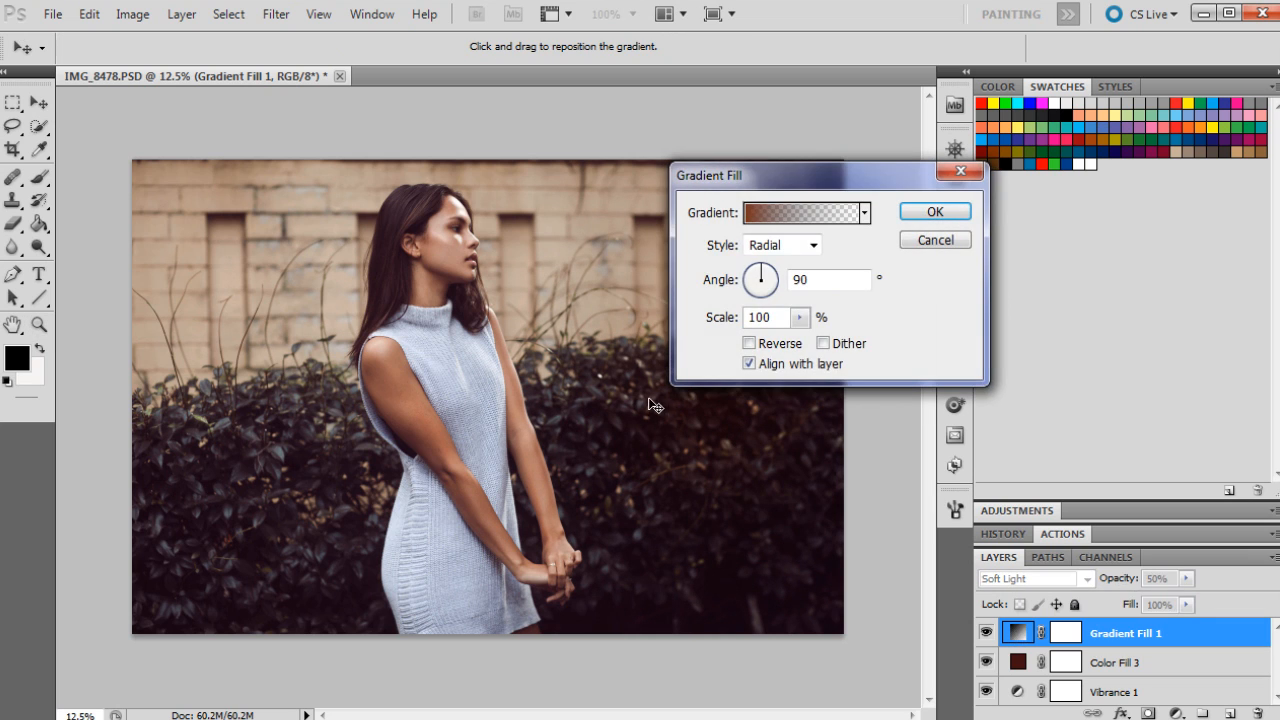
{"action": "left_click_drag", "start_coordinate": [710, 476], "coordinate": [649, 529]}
{"action": "left_click_drag", "start_coordinate": [731, 479], "coordinate": [266, 551]}
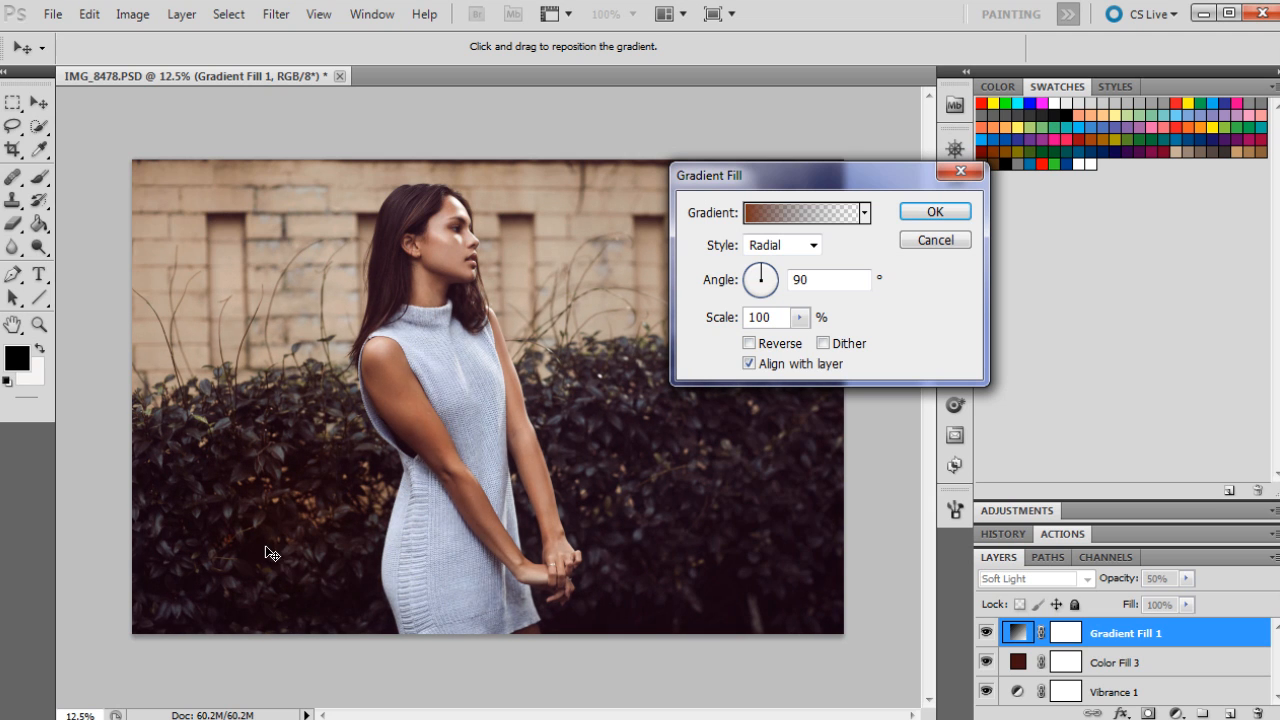
{"action": "left_click_drag", "start_coordinate": [272, 617], "coordinate": [712, 481]}
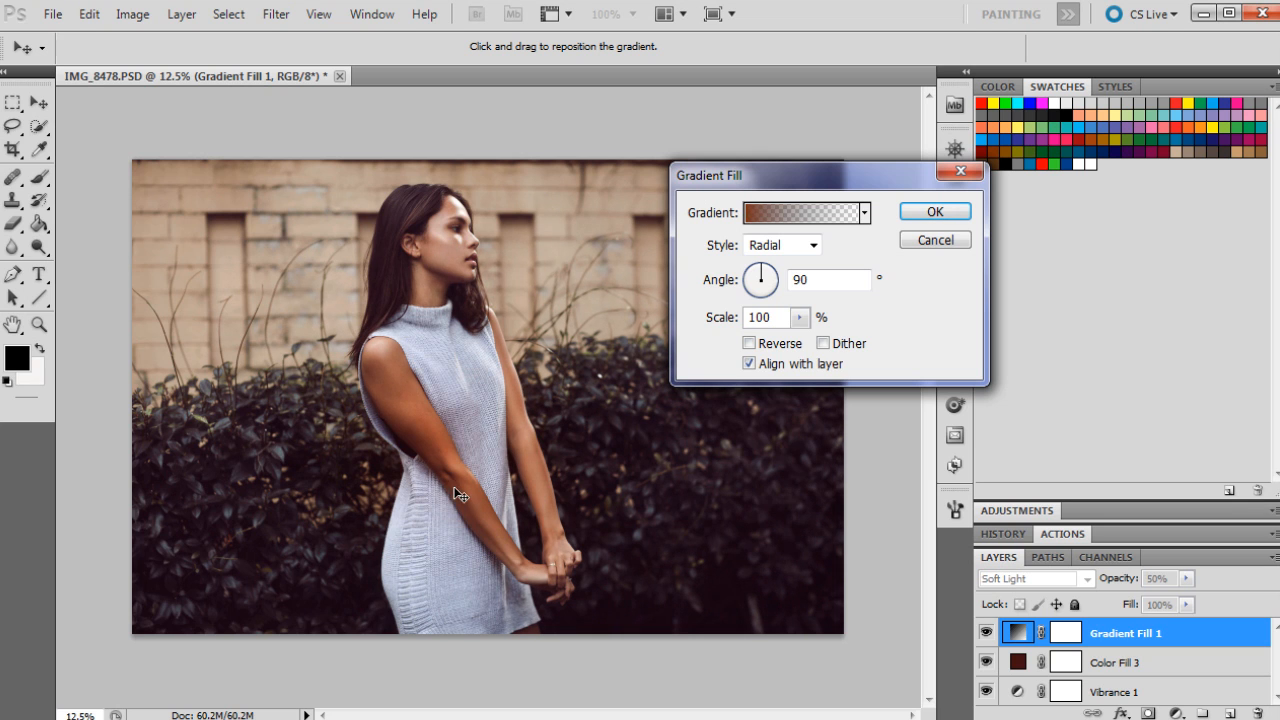
{"action": "left_click_drag", "start_coordinate": [501, 464], "coordinate": [721, 465]}
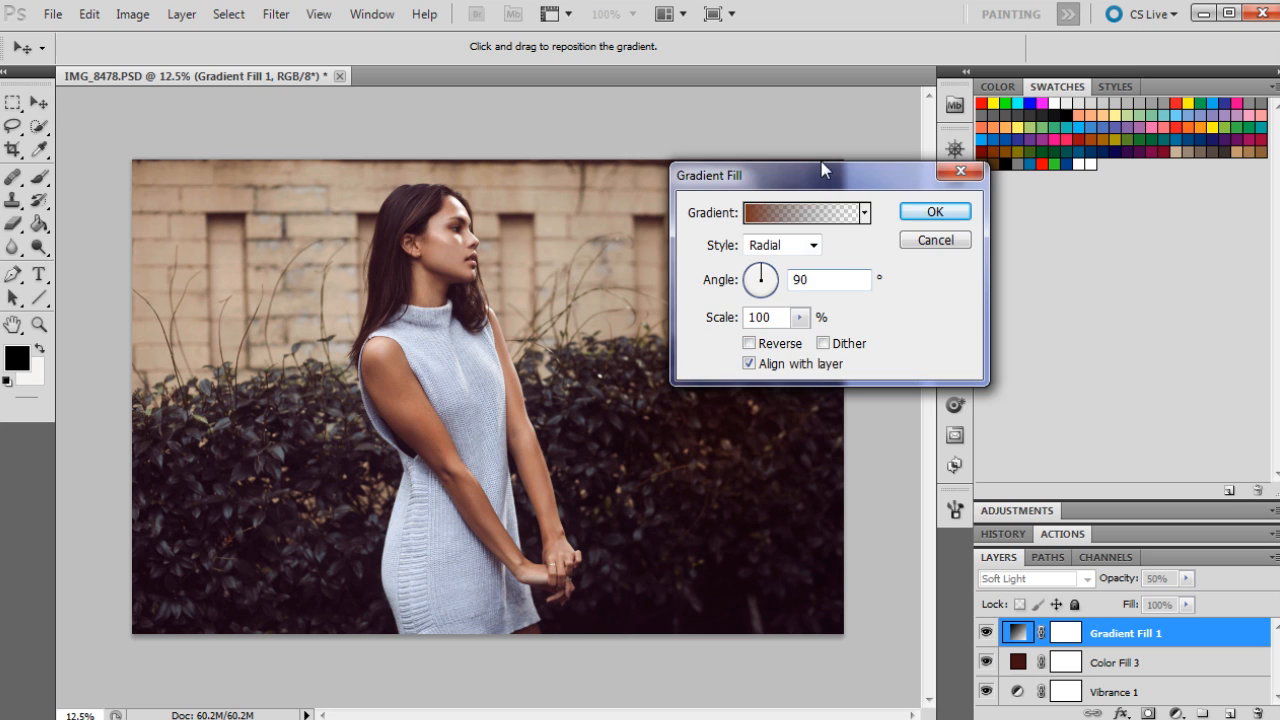
{"action": "left_click_drag", "start_coordinate": [867, 172], "coordinate": [1006, 171]}
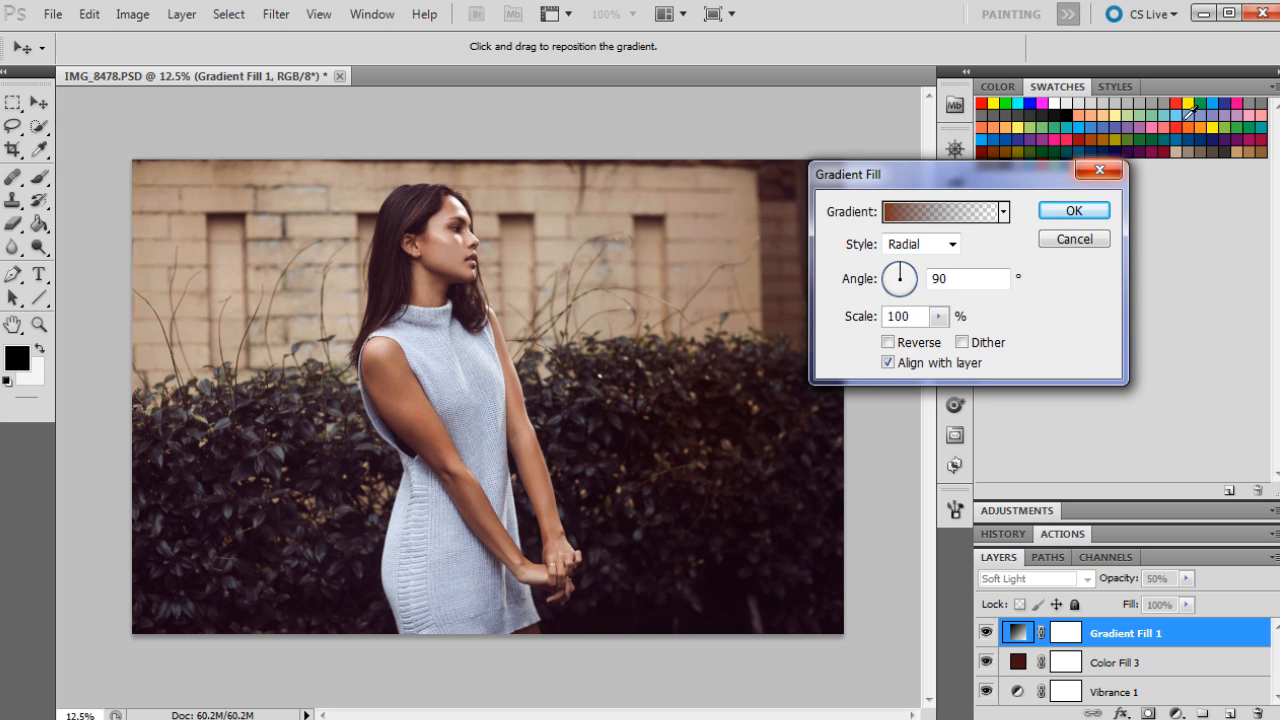
{"action": "left_click", "coordinate": [1095, 212]}
Step: Compare the original photo with the current grade by switching between the history snapshots
{"action": "key", "text": "z"}
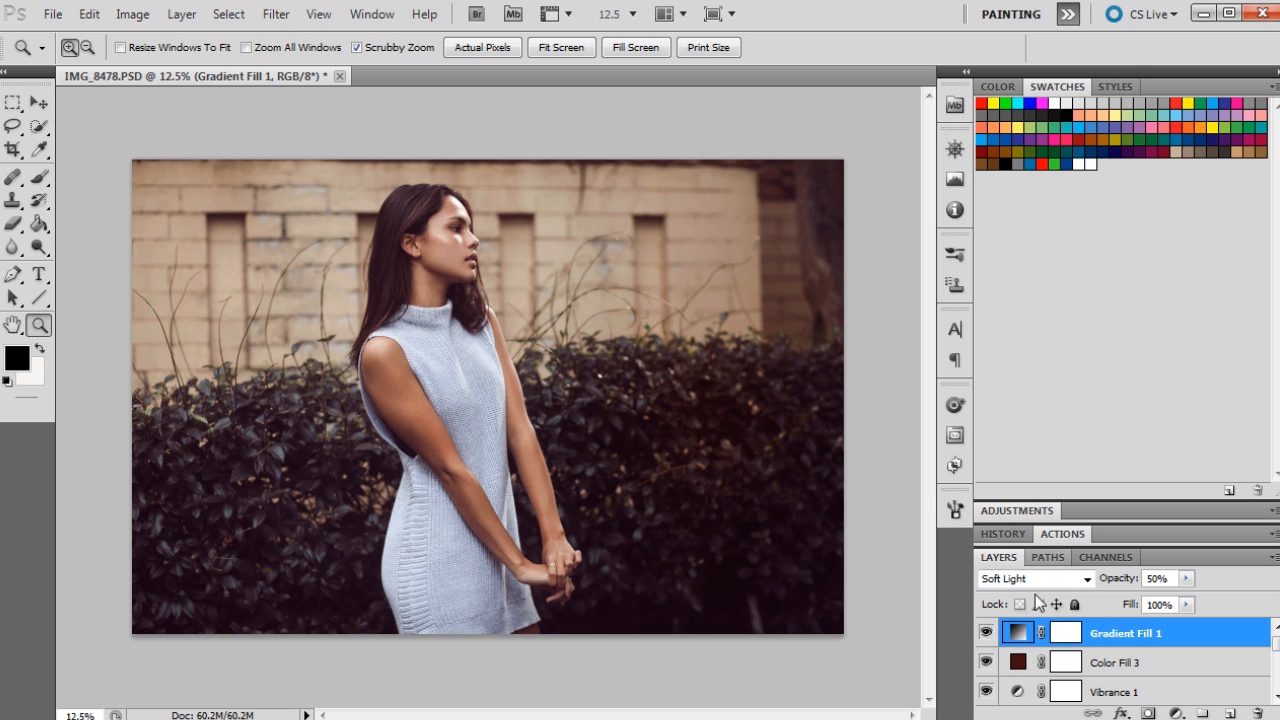
{"action": "left_click", "coordinate": [1003, 534]}
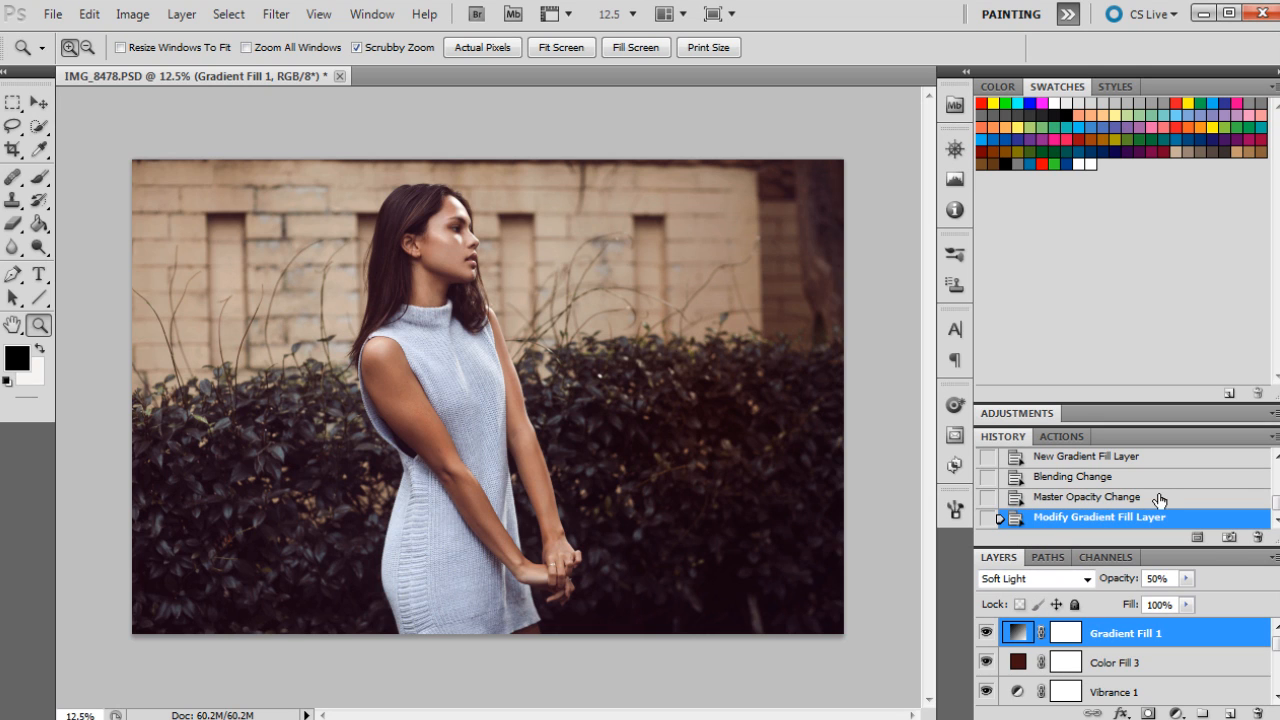
{"action": "scroll", "coordinate": [1160, 491], "scroll_direction": "up", "scroll_amount": 10}
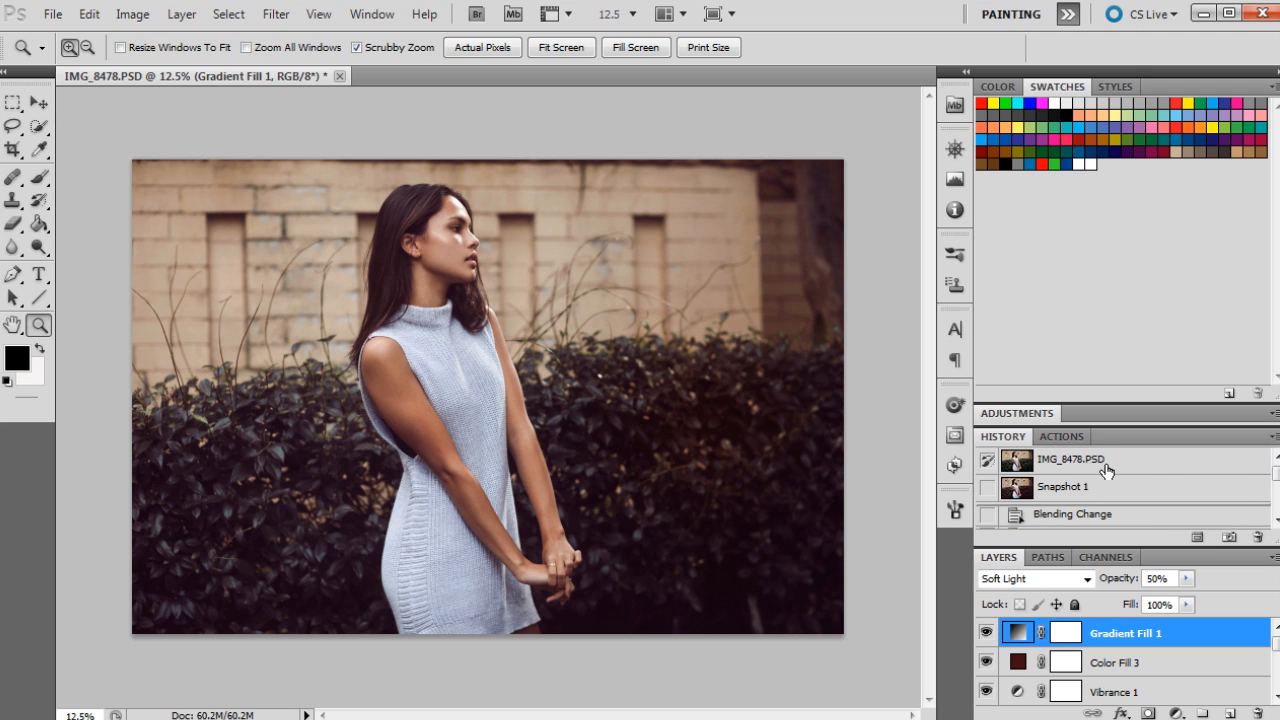
{"action": "left_click", "coordinate": [1106, 466]}
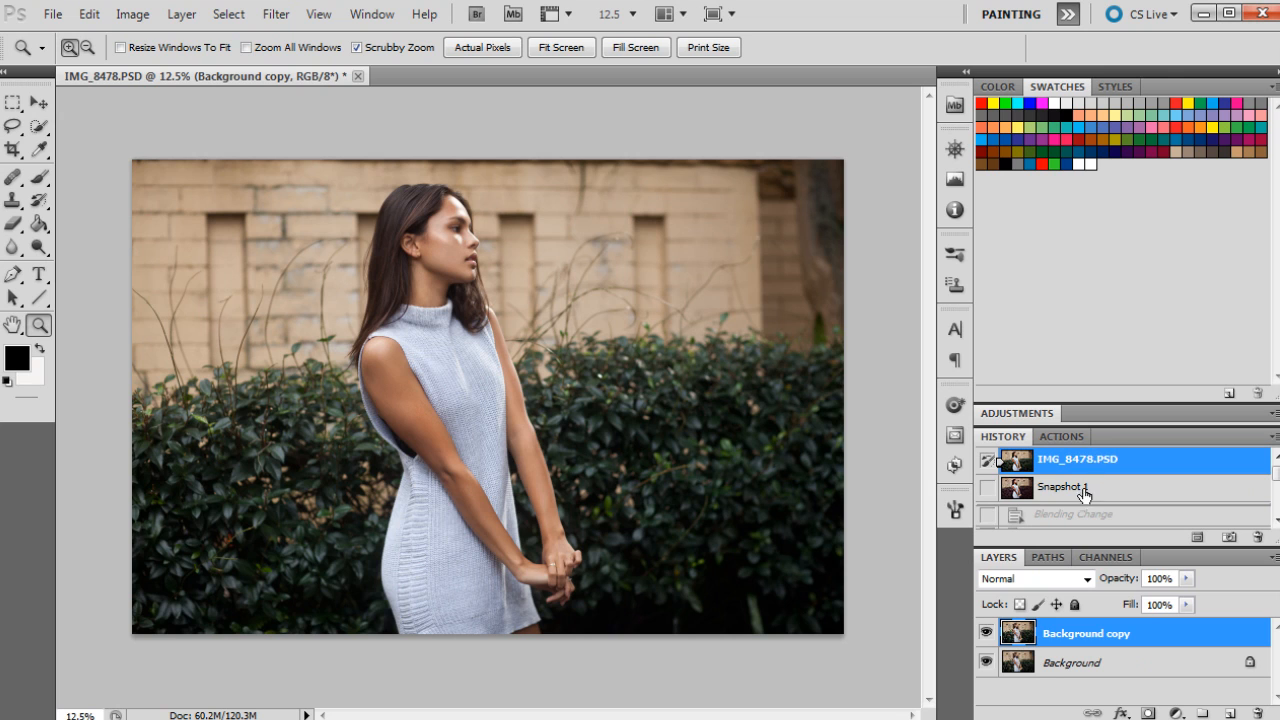
{"action": "left_click", "coordinate": [1086, 489]}
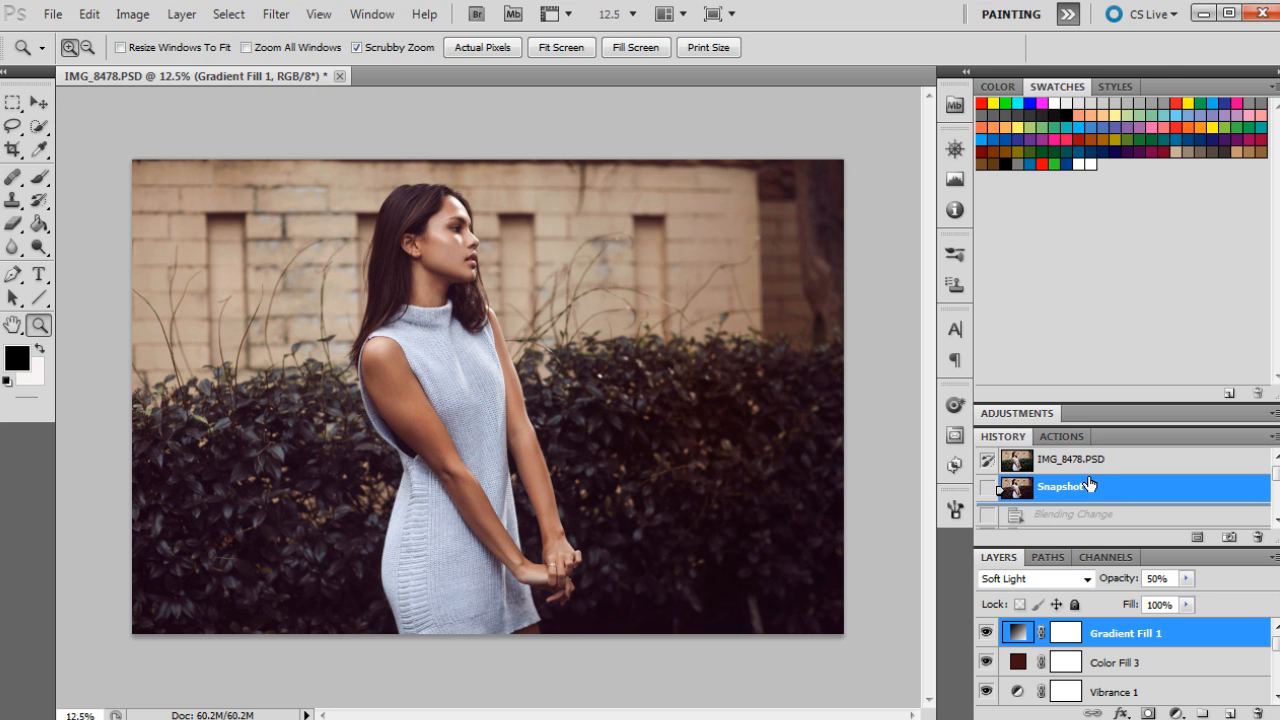